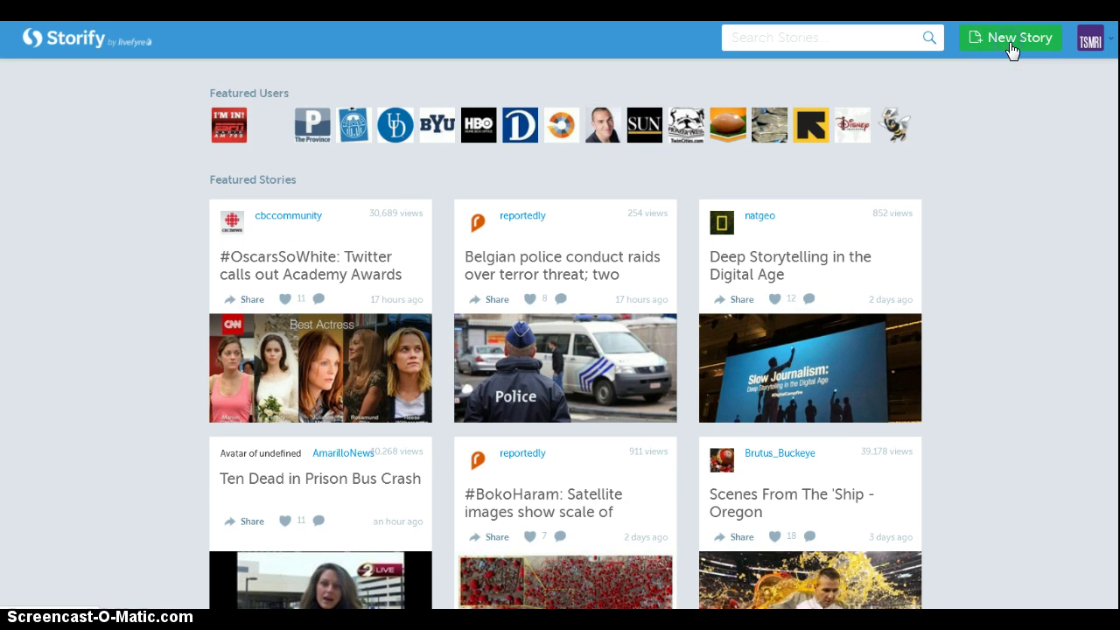
# - Start a new story with Twitter as the source, with the Recent and RTs filters unchecked
pyautogui.click(1013, 51)
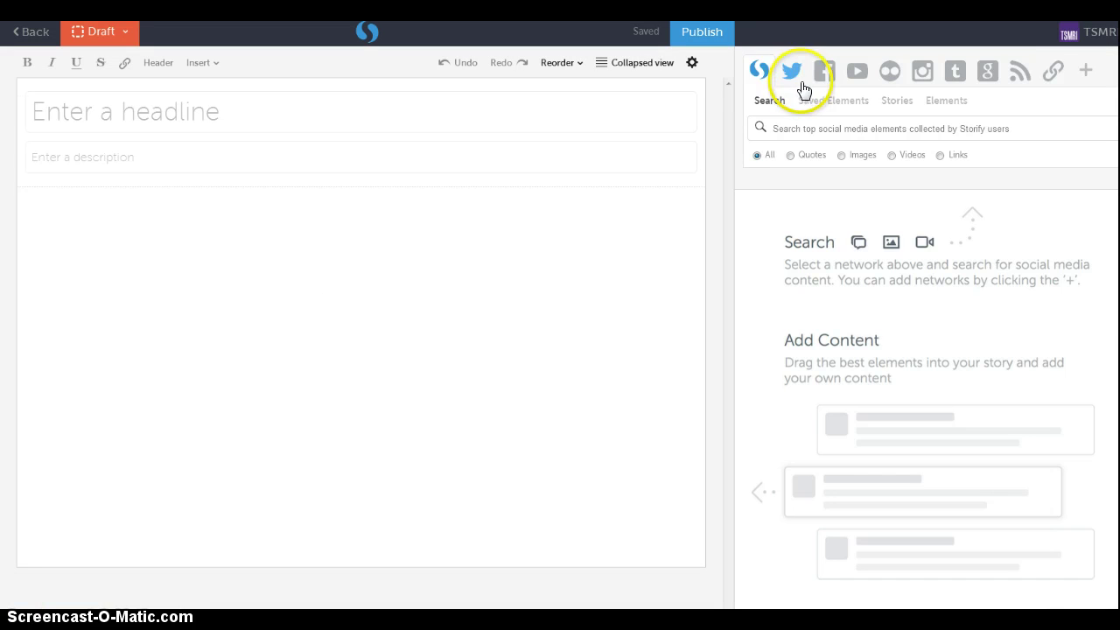
pyautogui.click(793, 76)
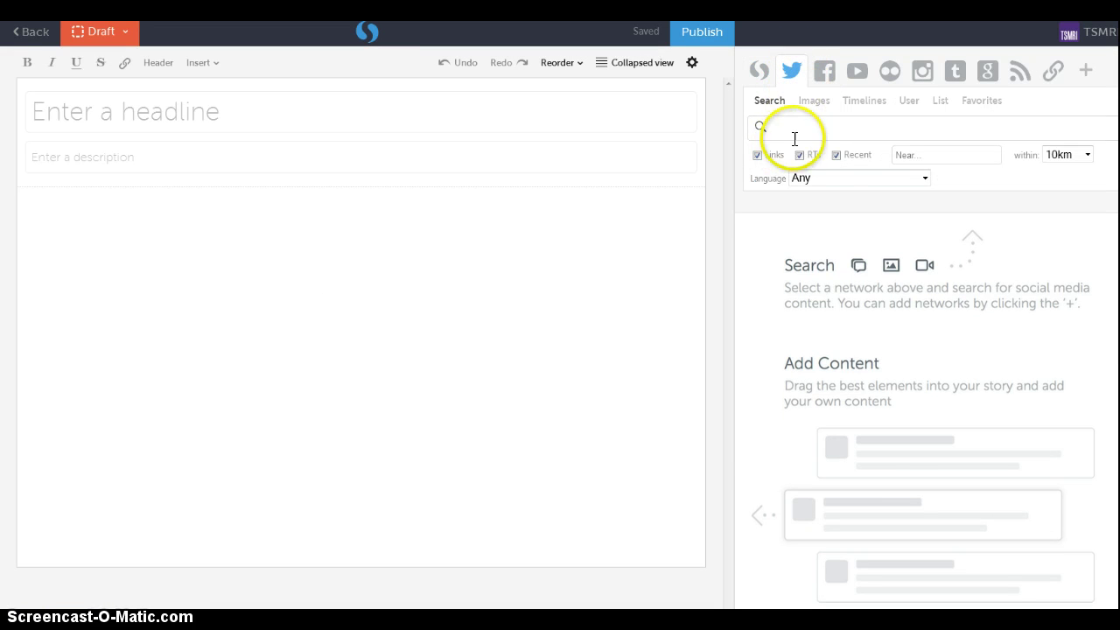
pyautogui.click(837, 158)
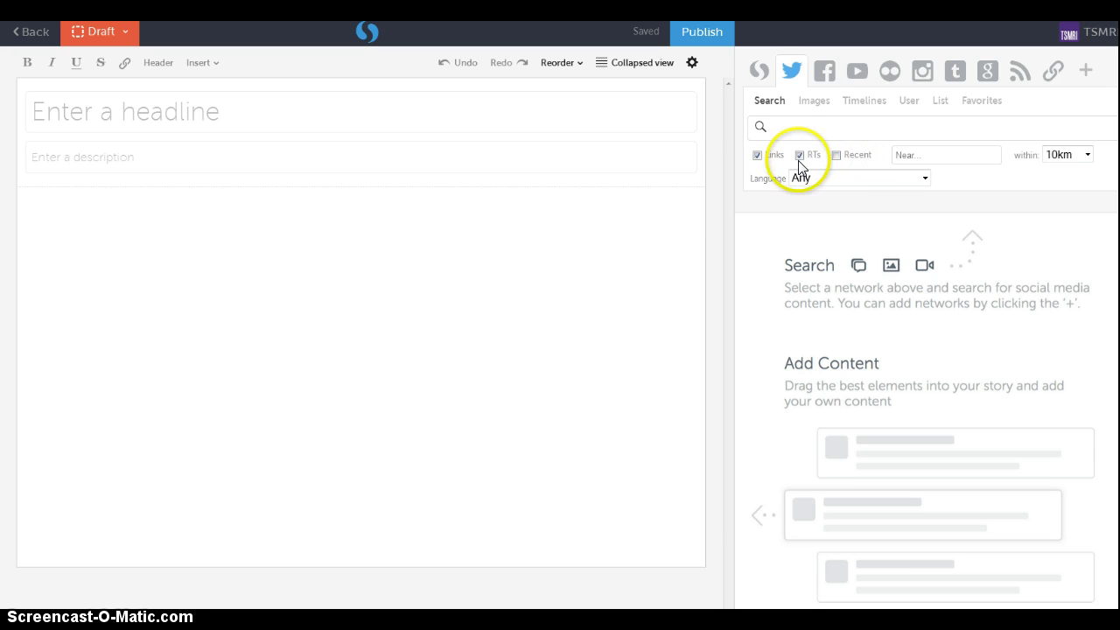
pyautogui.click(799, 156)
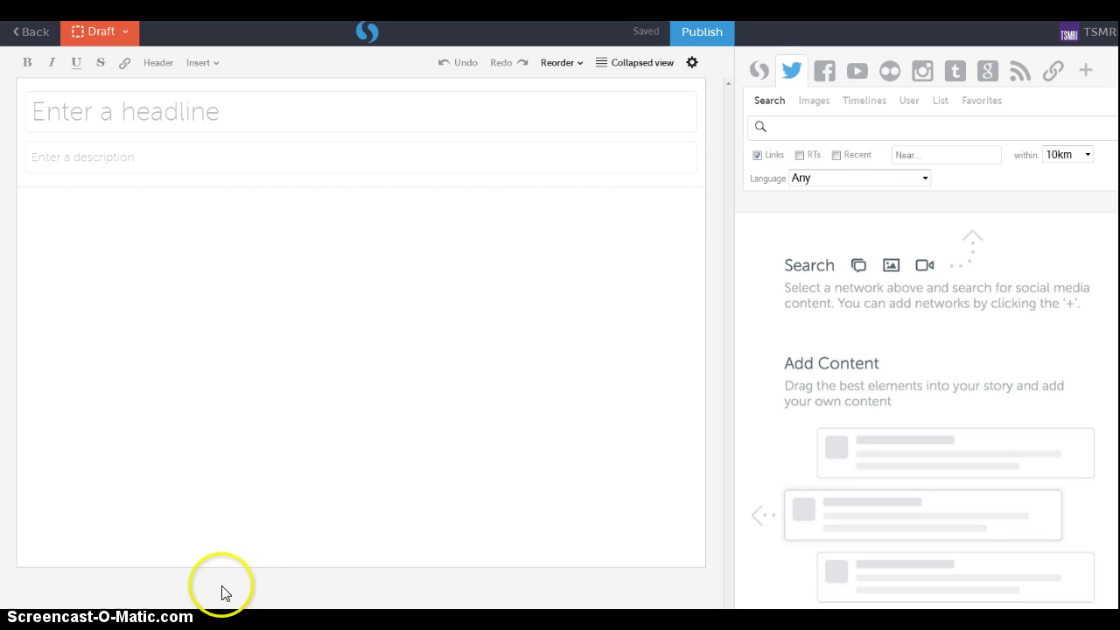
# - Search Twitter for #txsocialmedia, showing 20 matching tweets
pyautogui.click(911, 130)
pyautogui.write('#txsocialmedia')
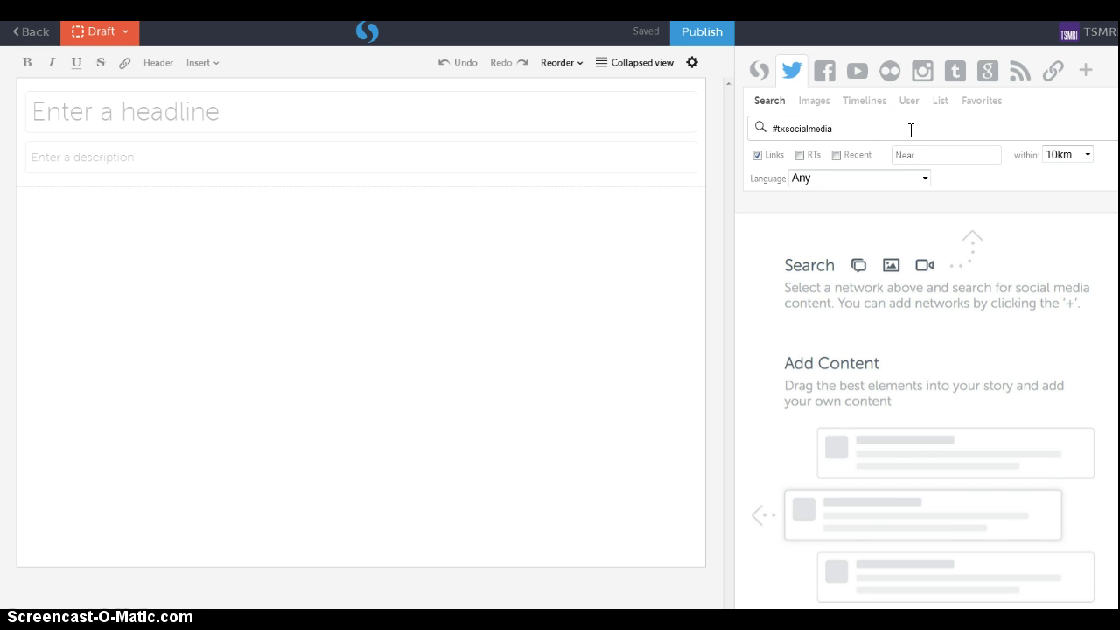
pyautogui.press('Return')
pyautogui.click(873, 128)
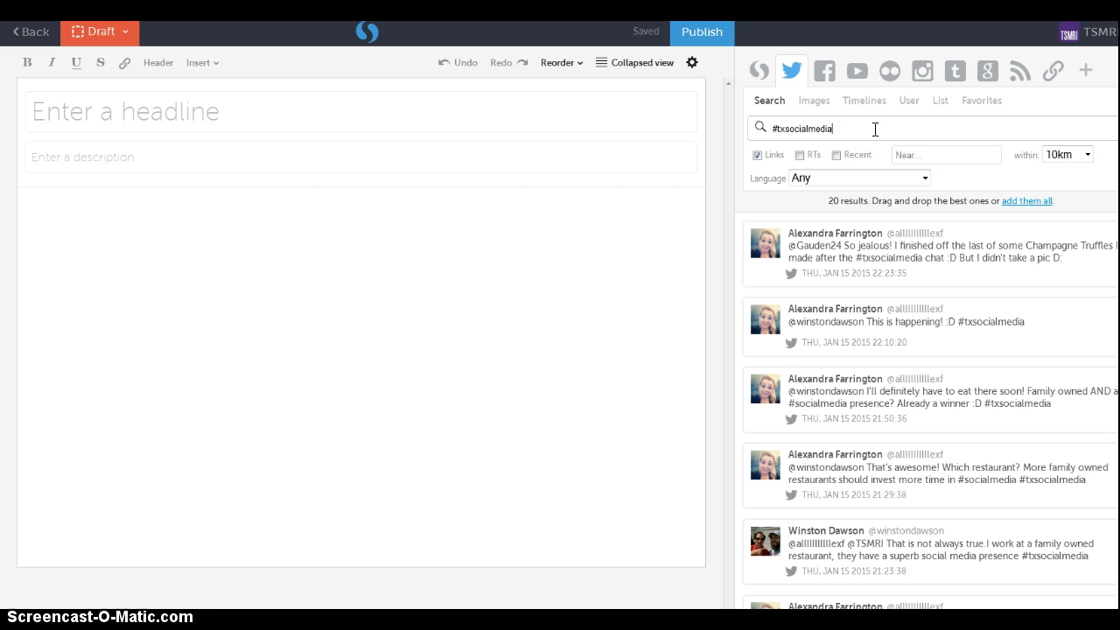
pyautogui.press('Return')
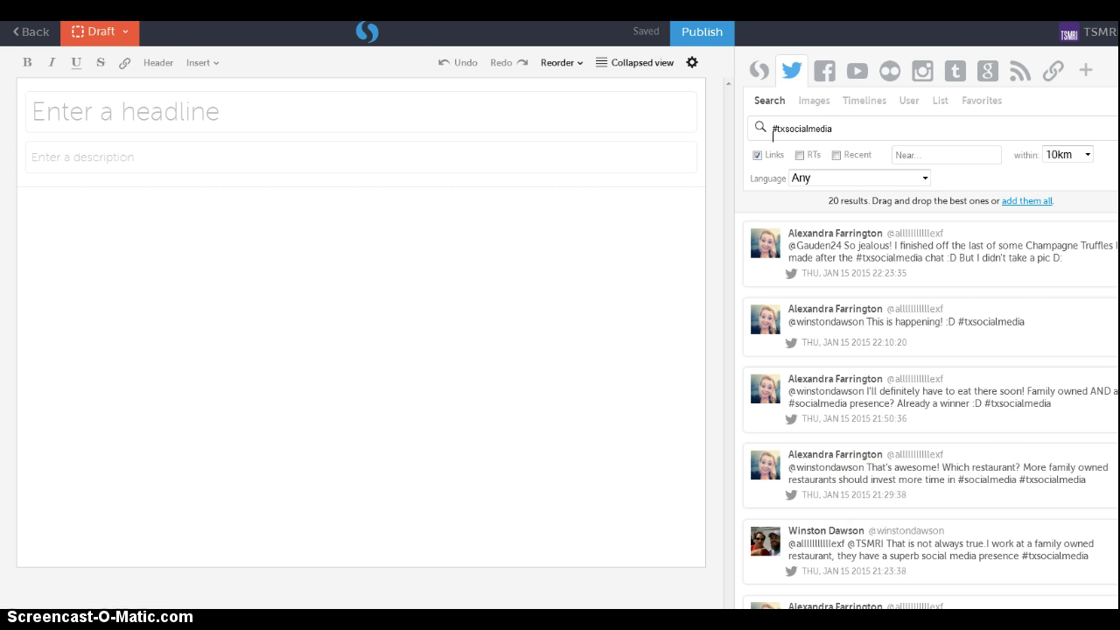
# - Keep loading more #txsocialmedia results until 180 tweets appear, back to January 12
pyautogui.scroll(-10, 844, 551)
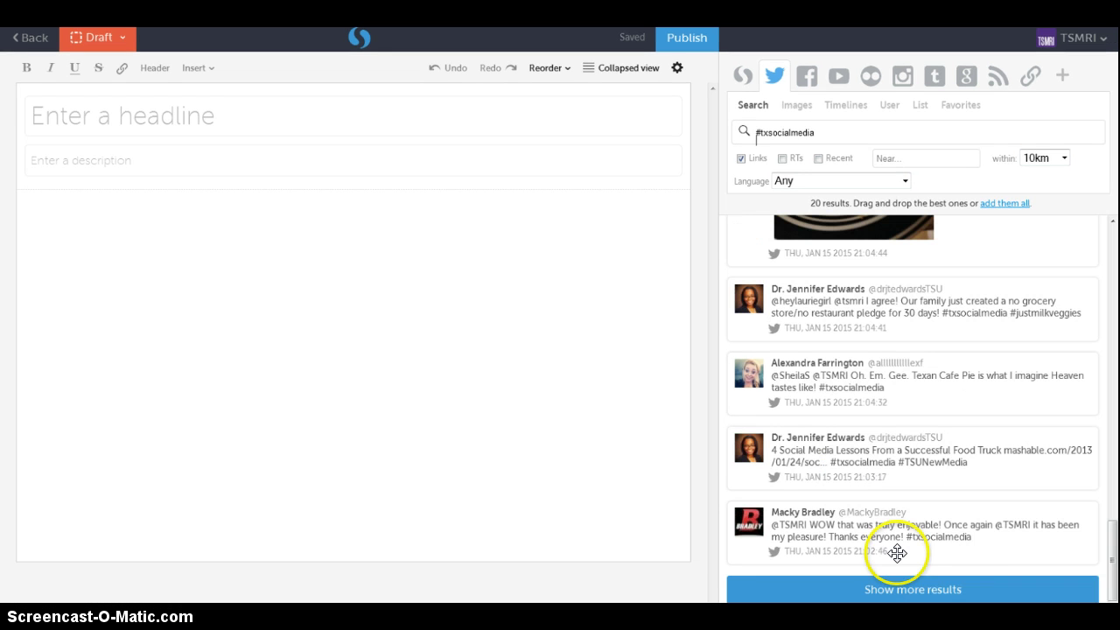
pyautogui.click(958, 591)
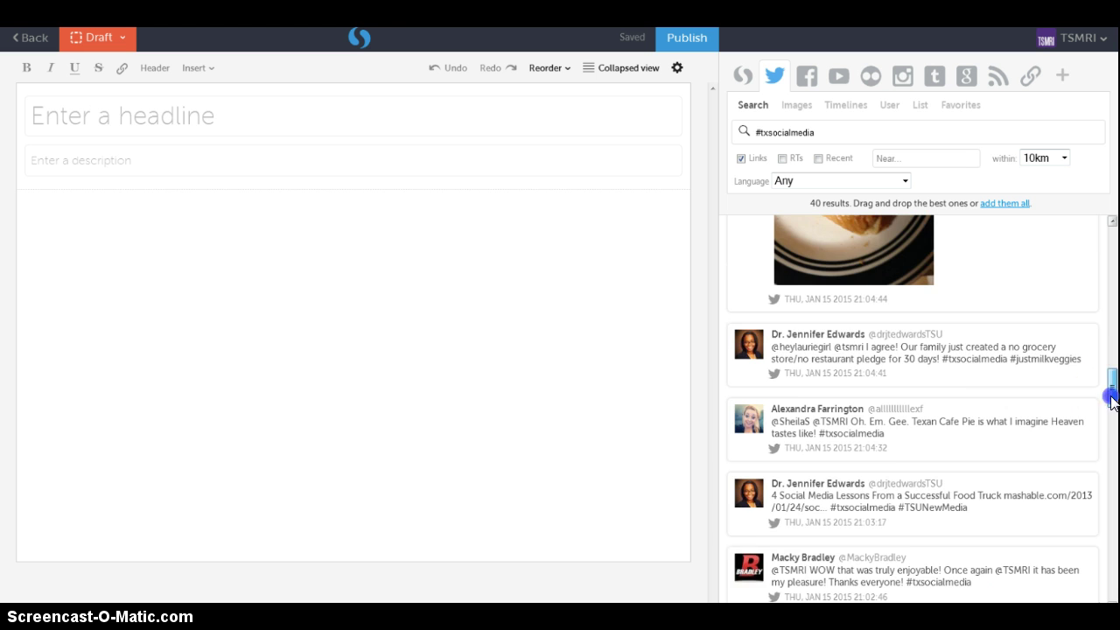
pyautogui.moveTo(1112, 398); pyautogui.dragTo(1113, 582)
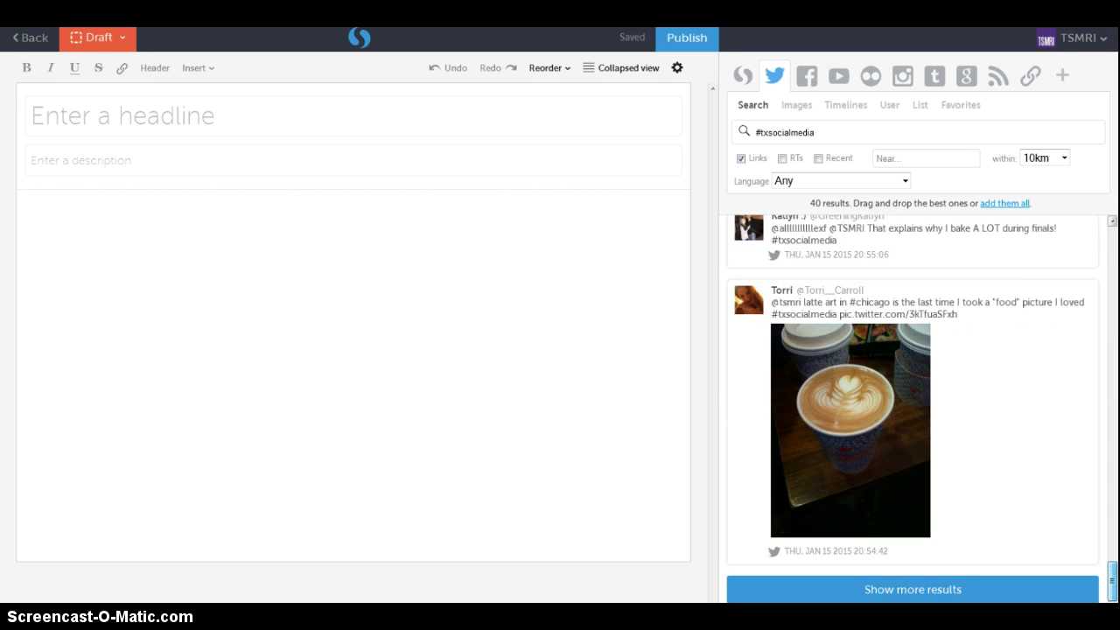
pyautogui.click(930, 590)
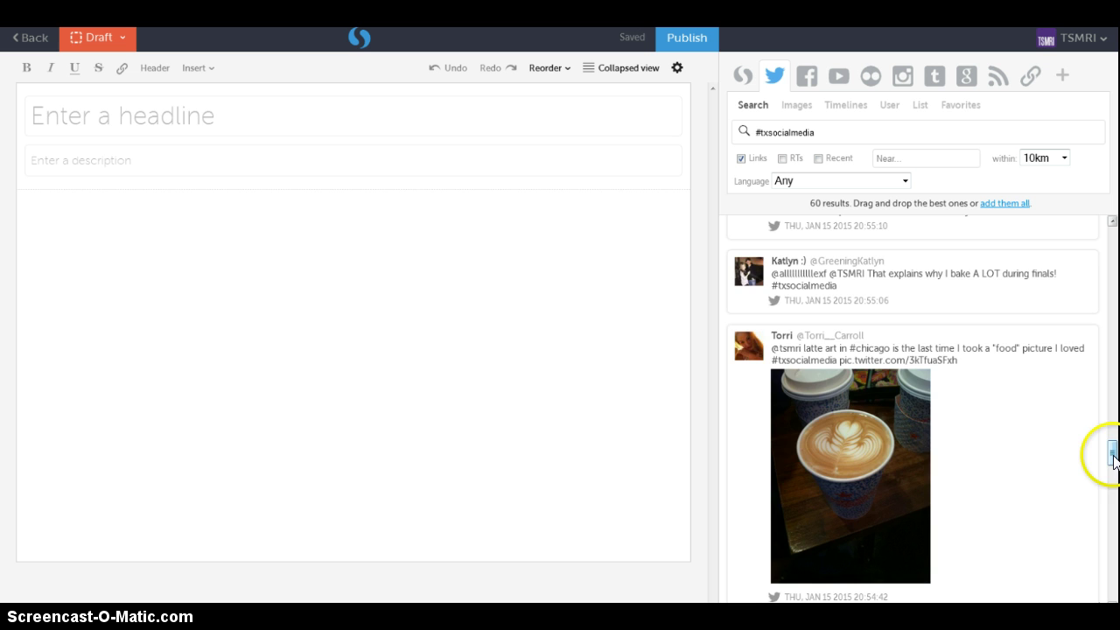
pyautogui.moveTo(1113, 461); pyautogui.dragTo(1109, 607)
pyautogui.click(917, 594)
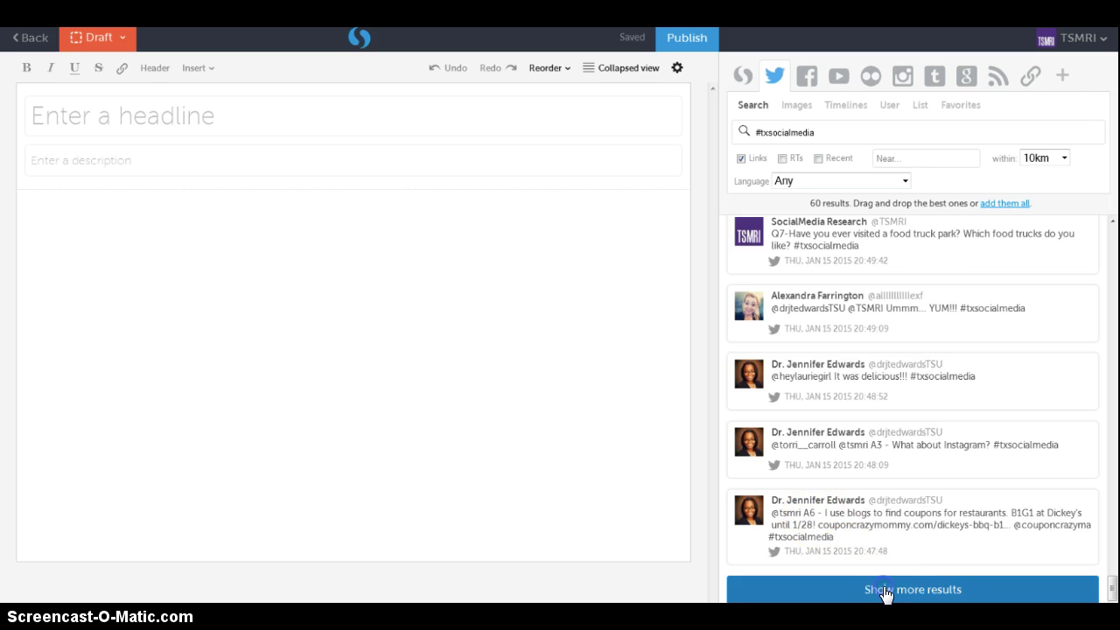
pyautogui.click(885, 594)
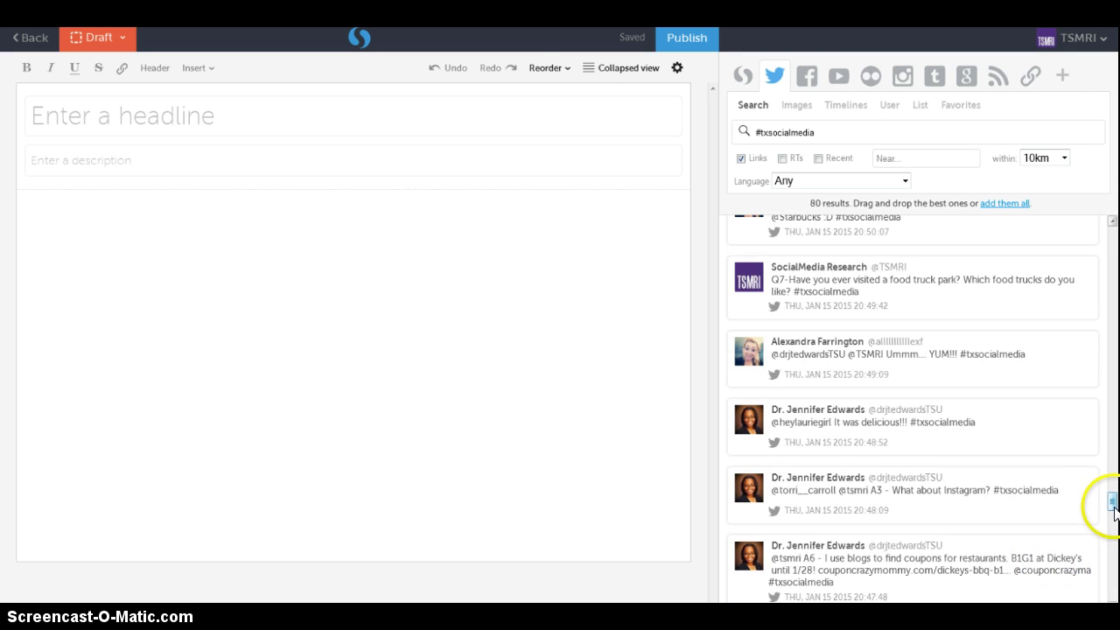
pyautogui.moveTo(1113, 504); pyautogui.dragTo(1119, 592)
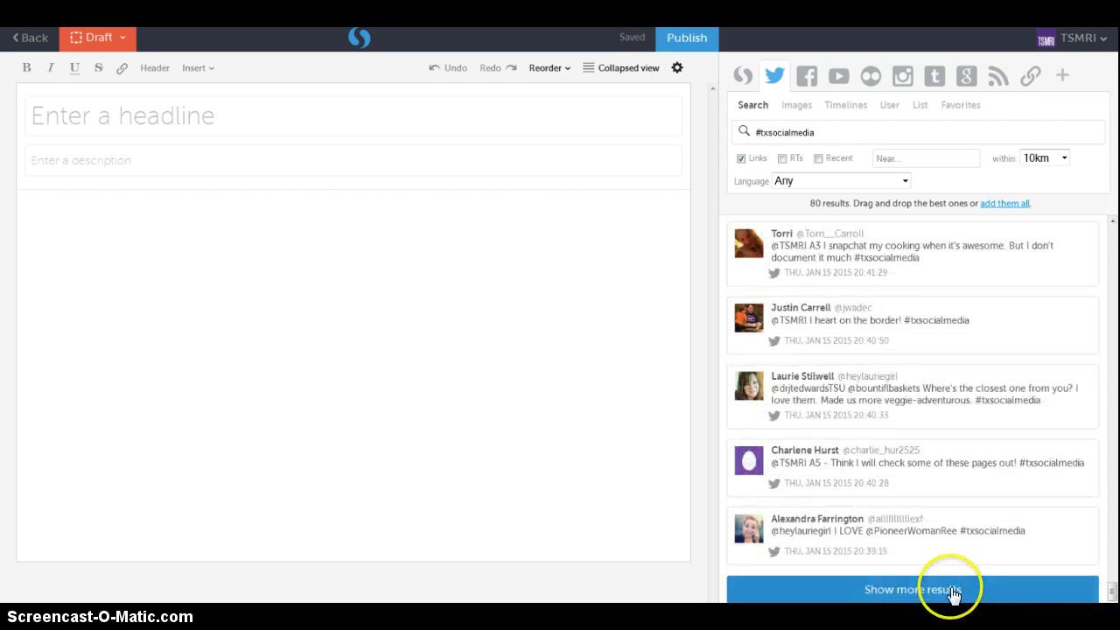
pyautogui.click(902, 591)
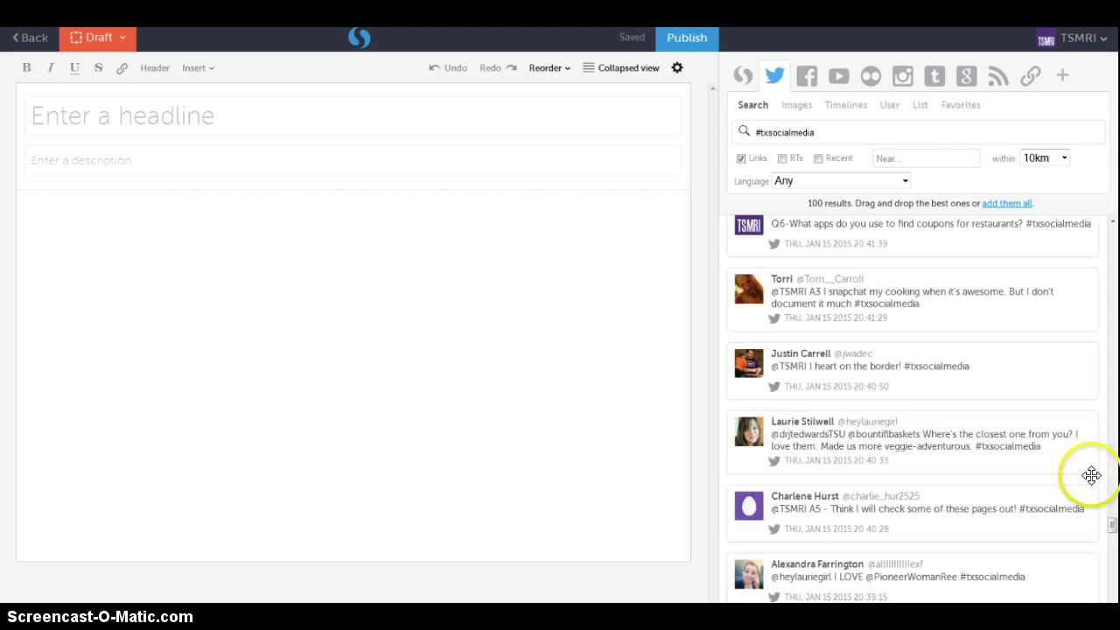
pyautogui.moveTo(1113, 525); pyautogui.dragTo(1113, 571)
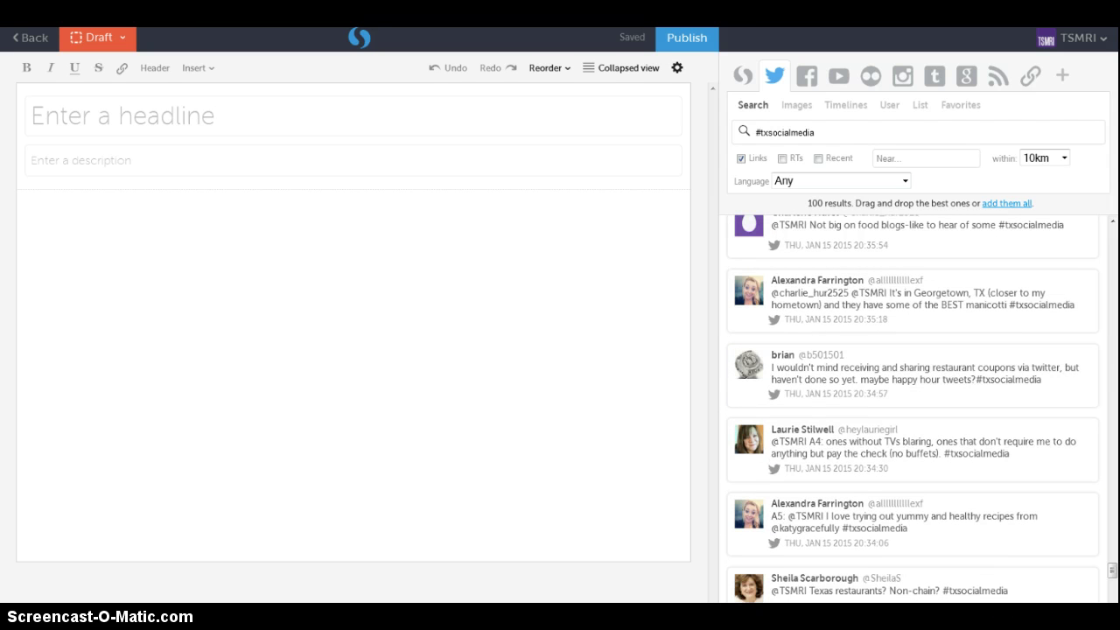
pyautogui.scroll(-10, 813, 555)
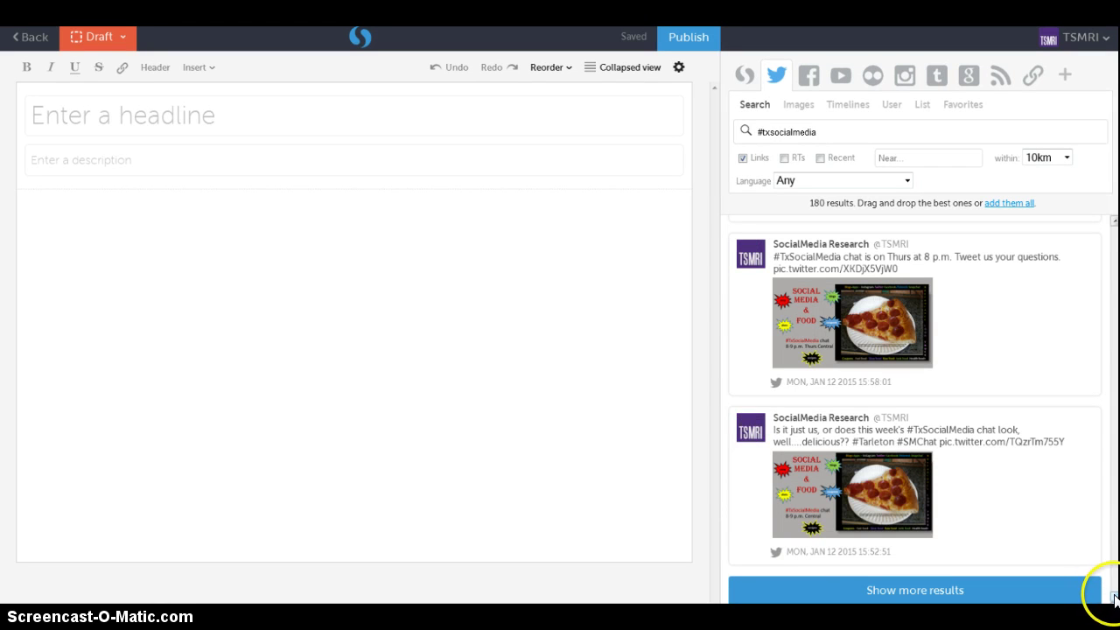
# - Add the weekly chat welcome tweet, then the Q1 restaurants question tweet below it
pyautogui.click(1113, 225)
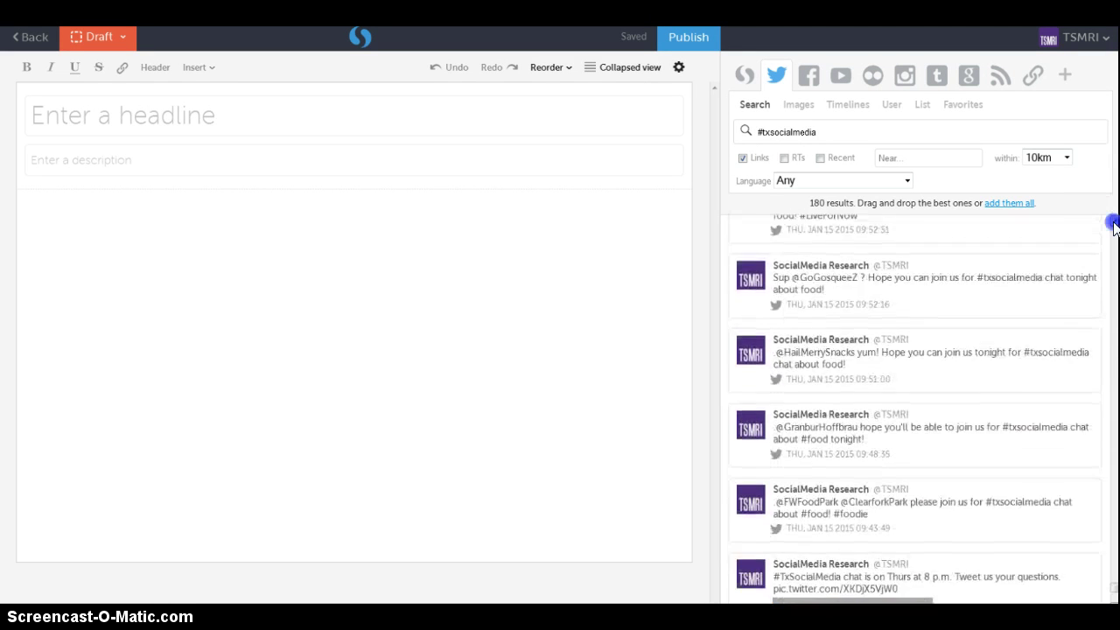
pyautogui.click(1113, 225)
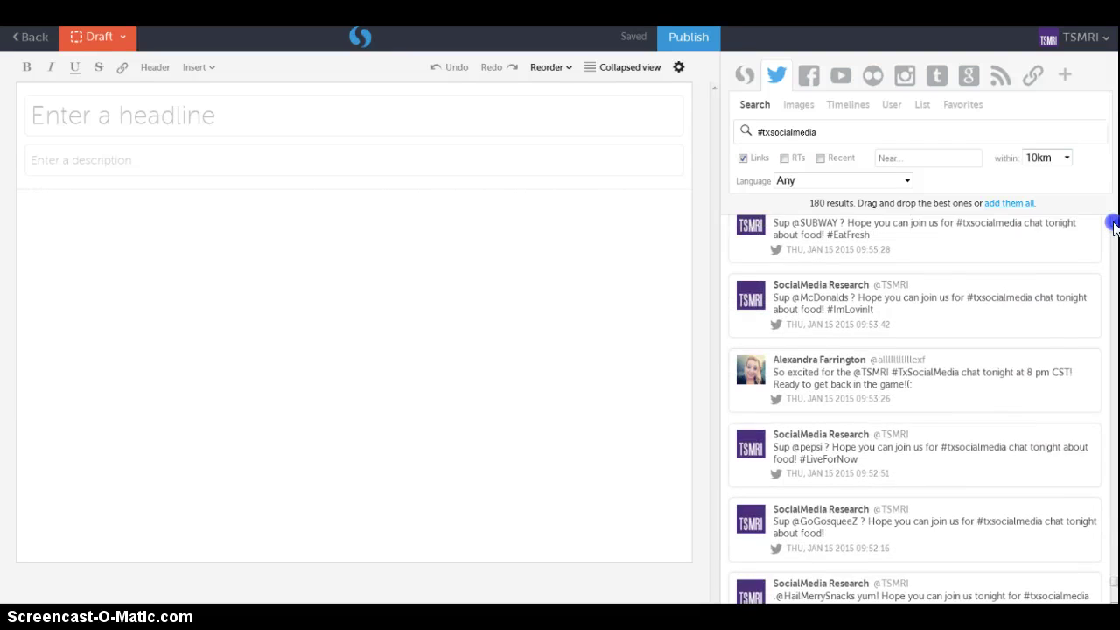
pyautogui.click(1113, 225)
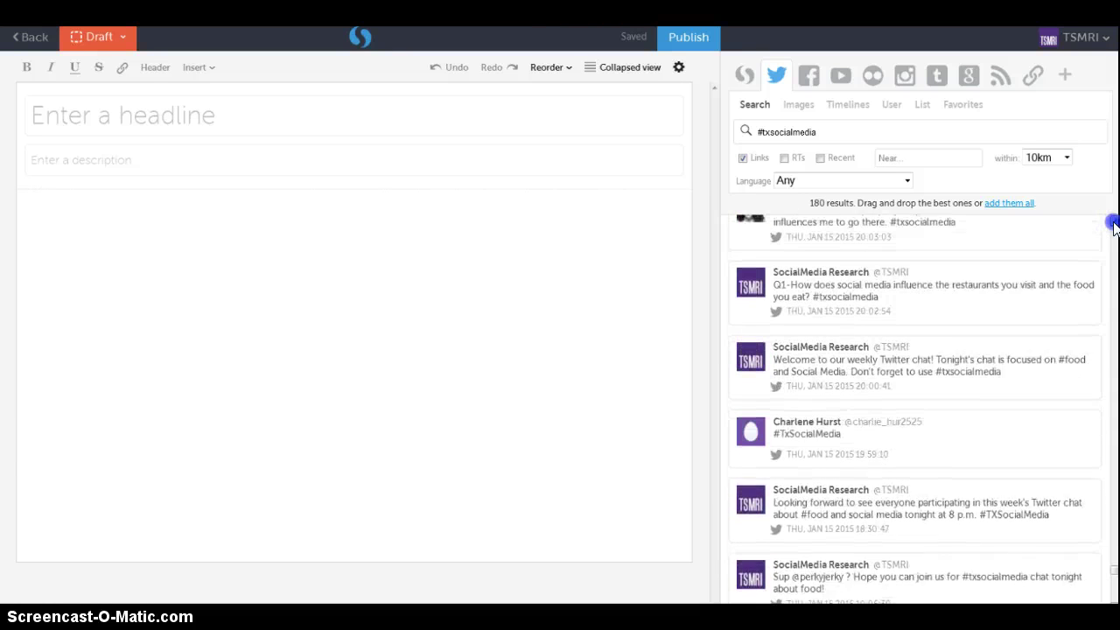
pyautogui.click(1113, 225)
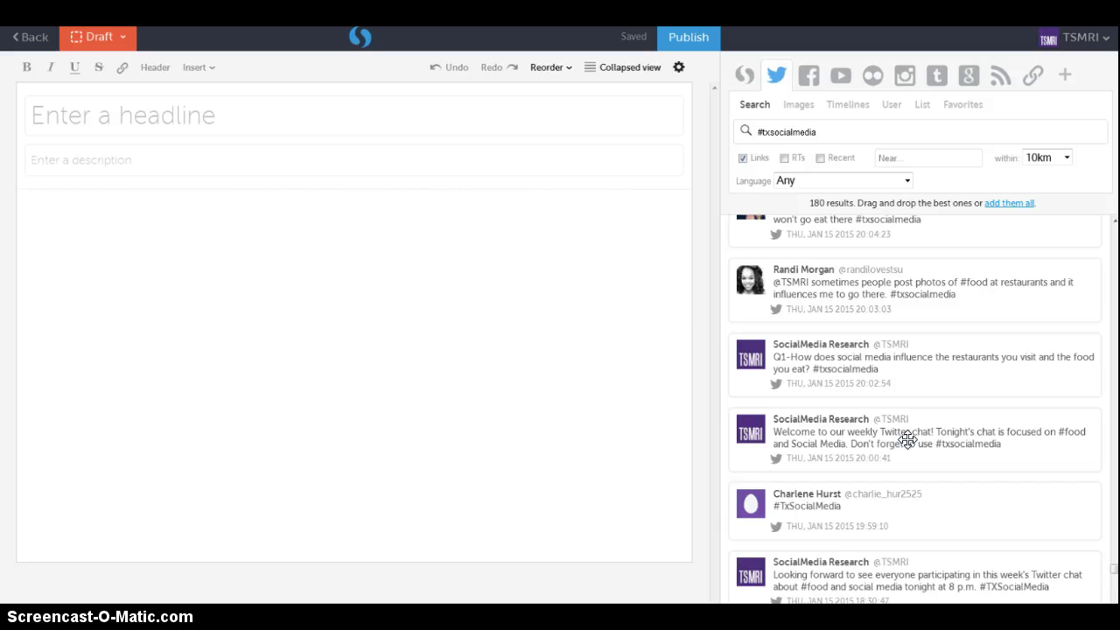
pyautogui.click(789, 484)
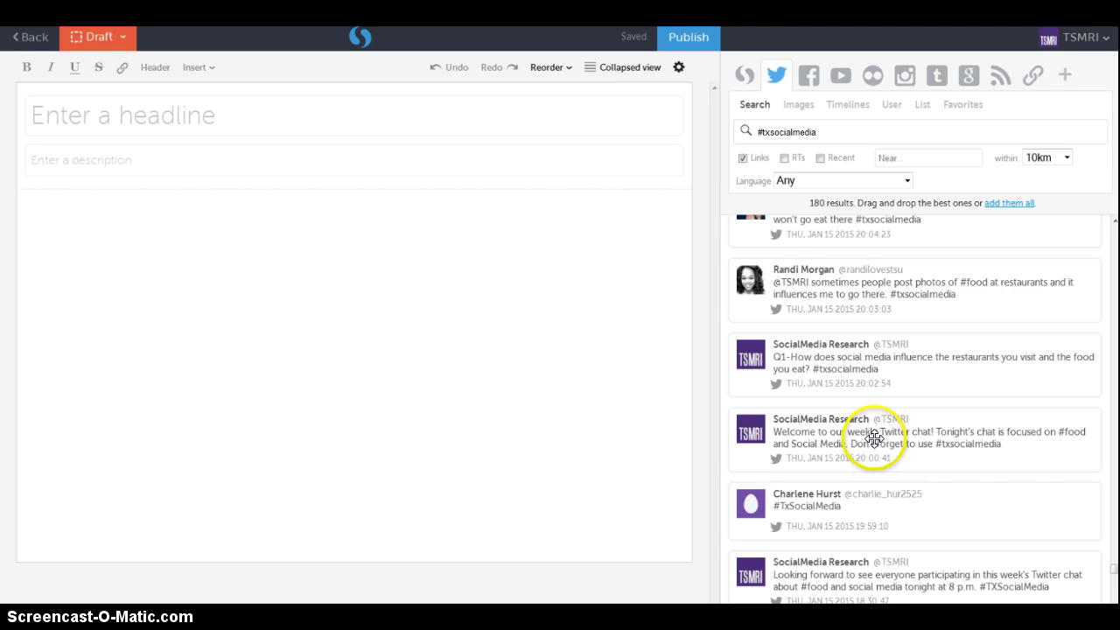
pyautogui.moveTo(866, 444); pyautogui.dragTo(153, 236)
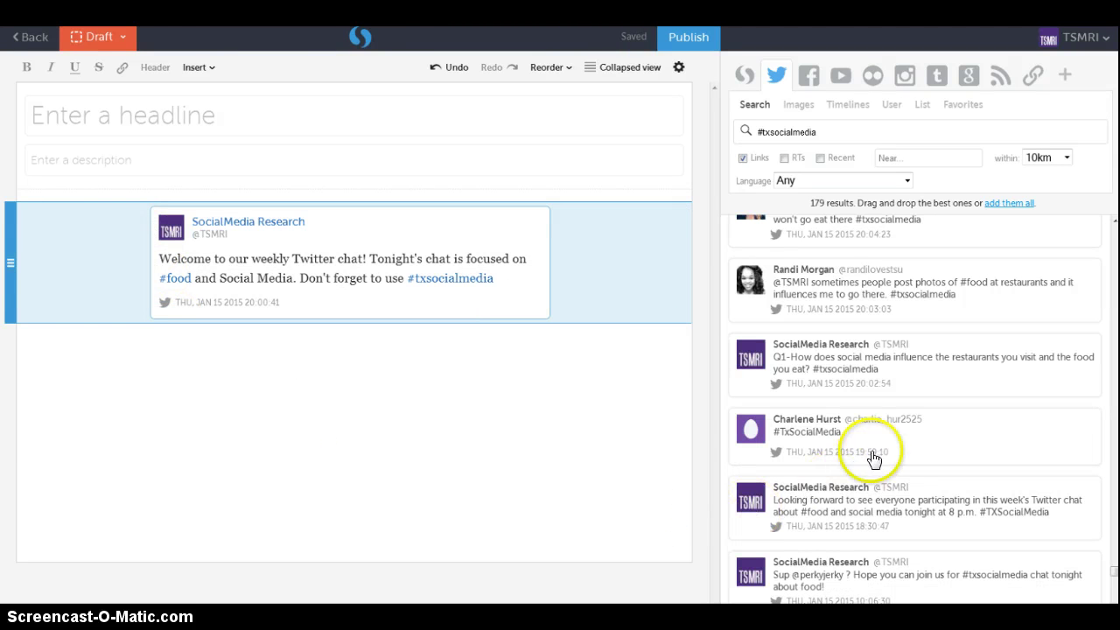
pyautogui.click(855, 390)
pyautogui.moveTo(856, 390); pyautogui.dragTo(318, 378)
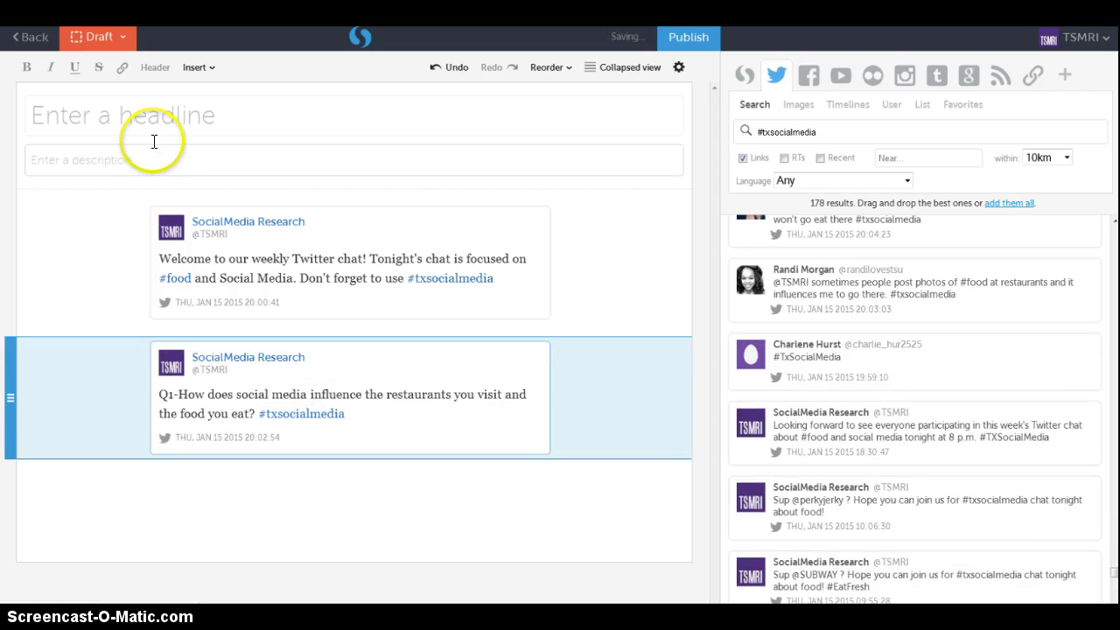
# - Headline the story '#TxSocialMedia Chat: Social Media and Food 1/15/2014' with a food trucks, apps, coupons and restaurants summary
pyautogui.click(156, 115)
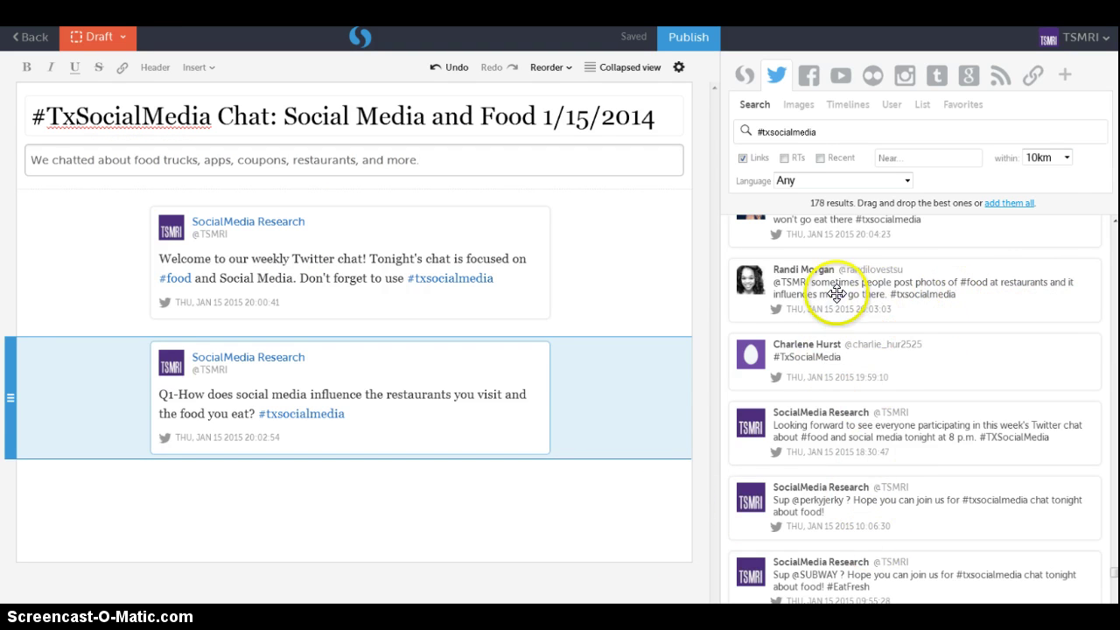
# - Append the food-photos, bad-reviews and tasty-food-photos answers below the Q1 tweet
pyautogui.moveTo(837, 295); pyautogui.dragTo(416, 543)
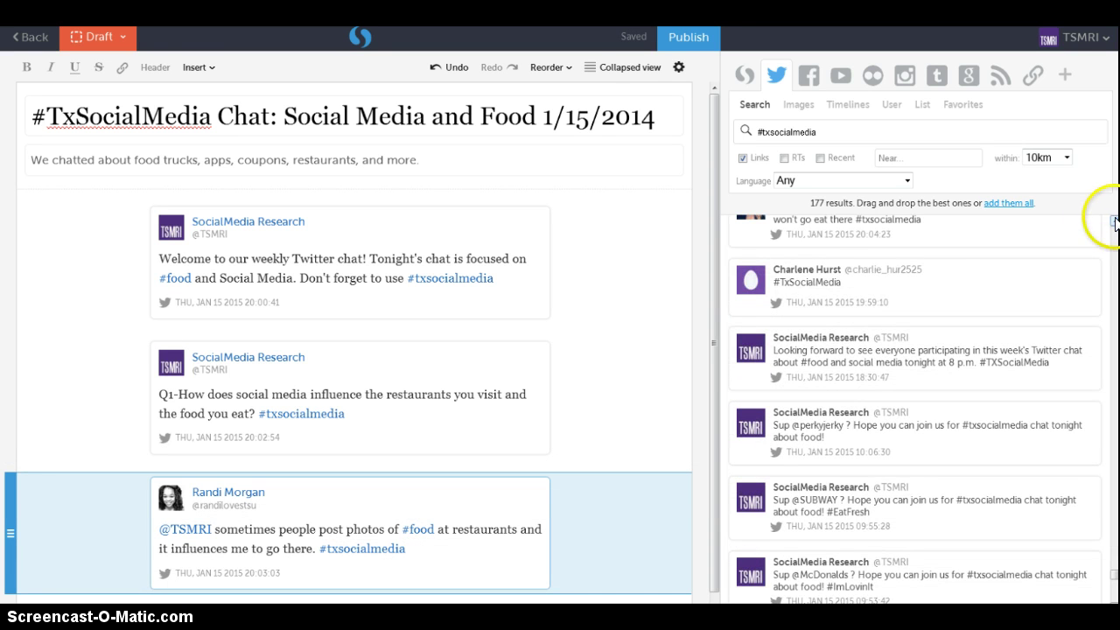
pyautogui.moveTo(1115, 223); pyautogui.dragTo(1110, 215)
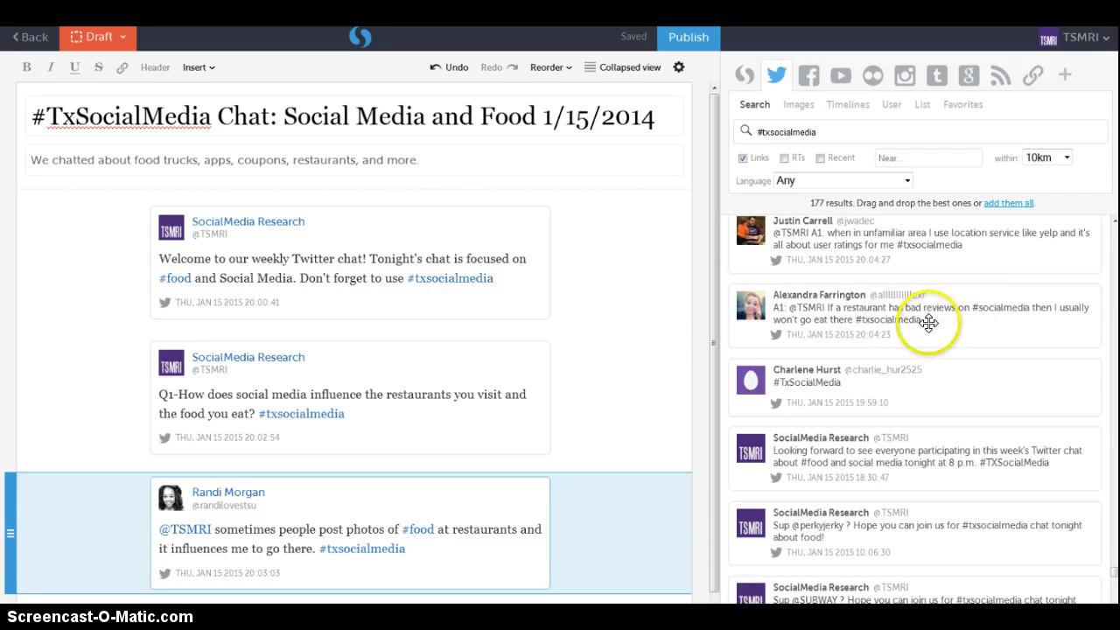
pyautogui.moveTo(929, 323); pyautogui.dragTo(633, 480)
pyautogui.moveTo(818, 242); pyautogui.dragTo(337, 582)
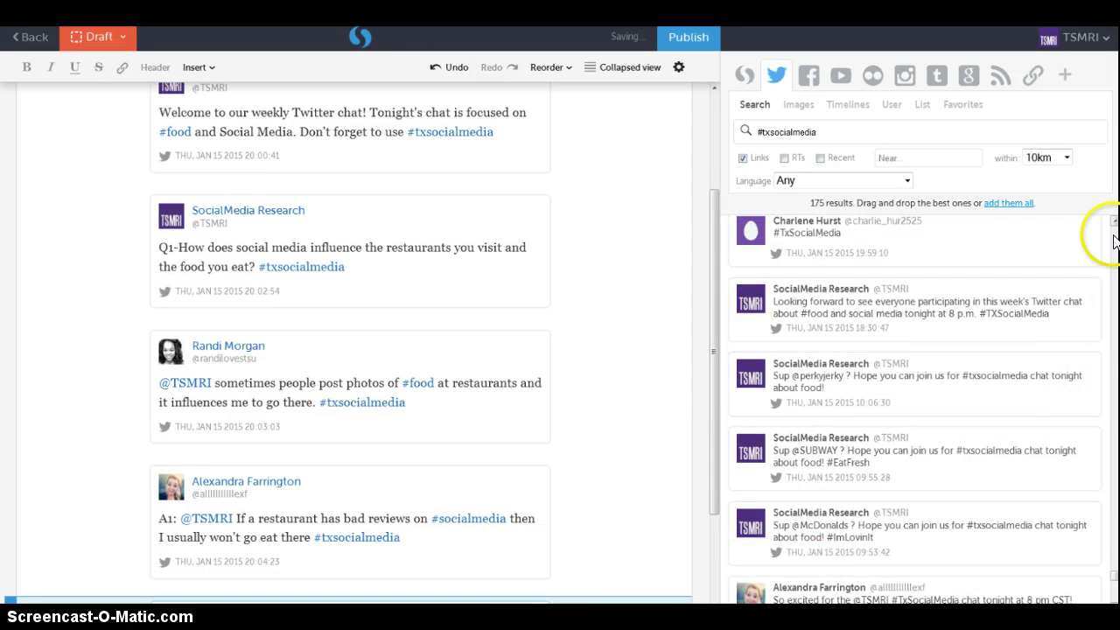
pyautogui.scroll(5, 1114, 224)
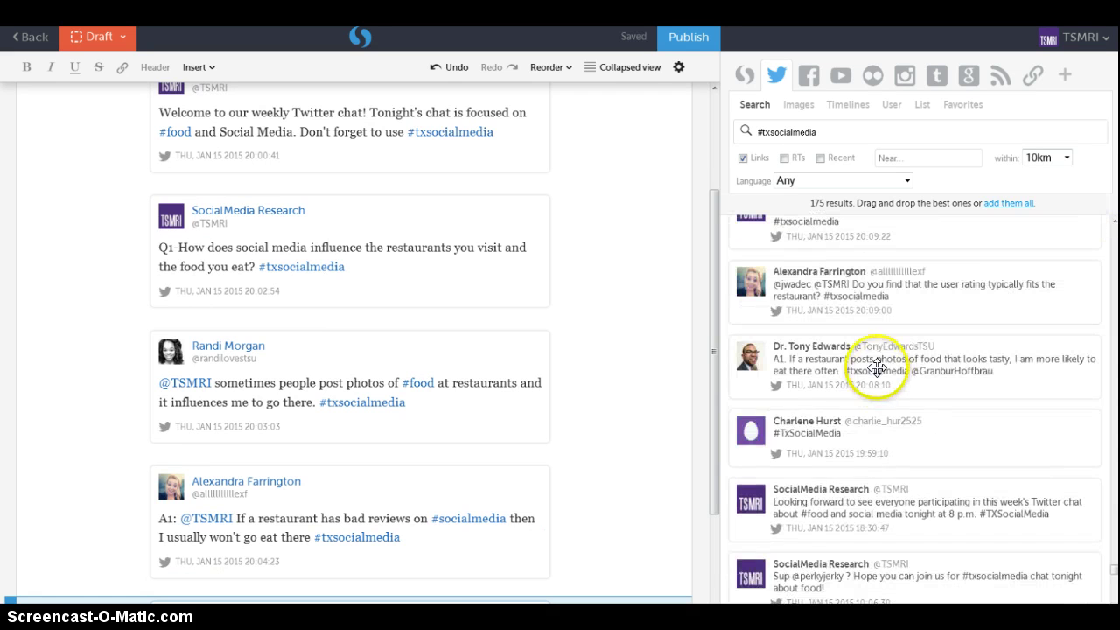
pyautogui.moveTo(886, 375); pyautogui.dragTo(376, 595)
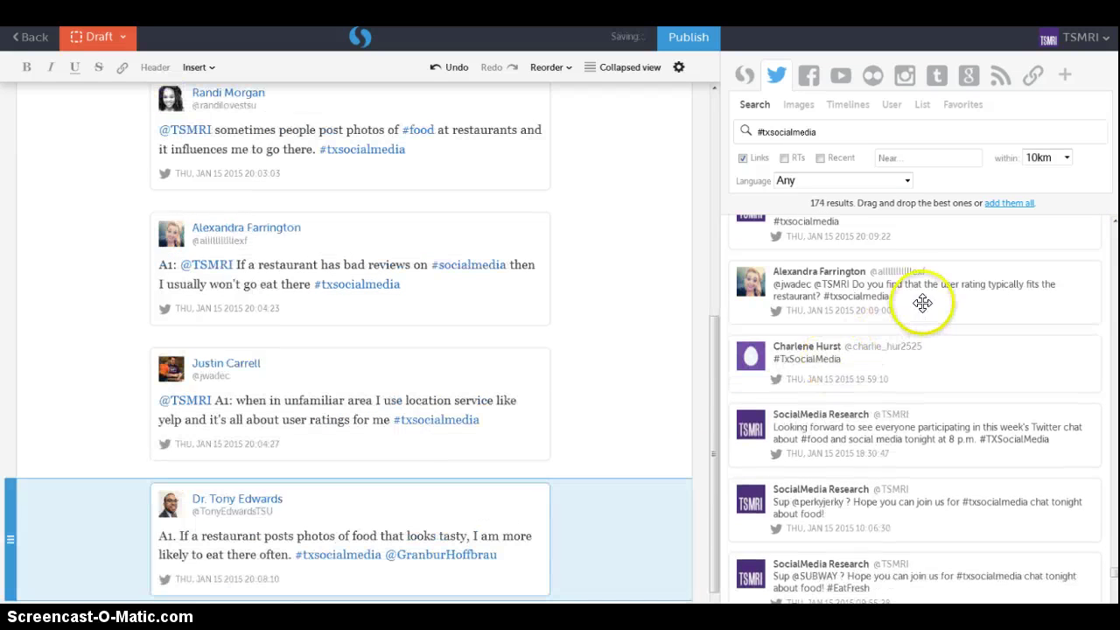
pyautogui.moveTo(916, 311); pyautogui.dragTo(429, 598)
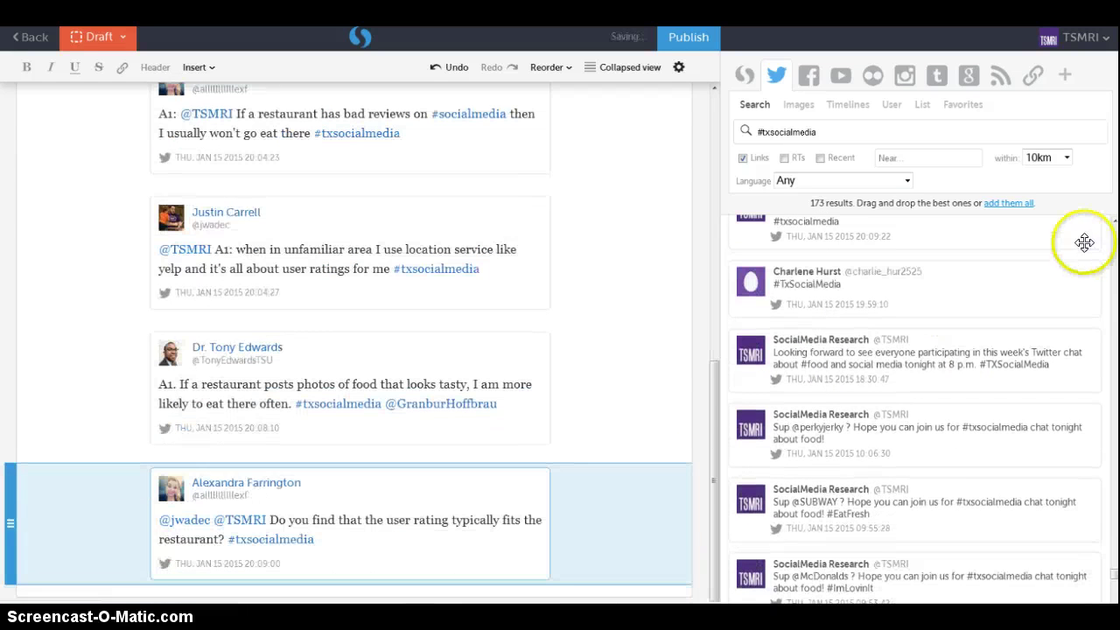
# - Append the 'visual person' reply and move the friends-comments answer into its proper place
pyautogui.scroll(3, 1115, 224)
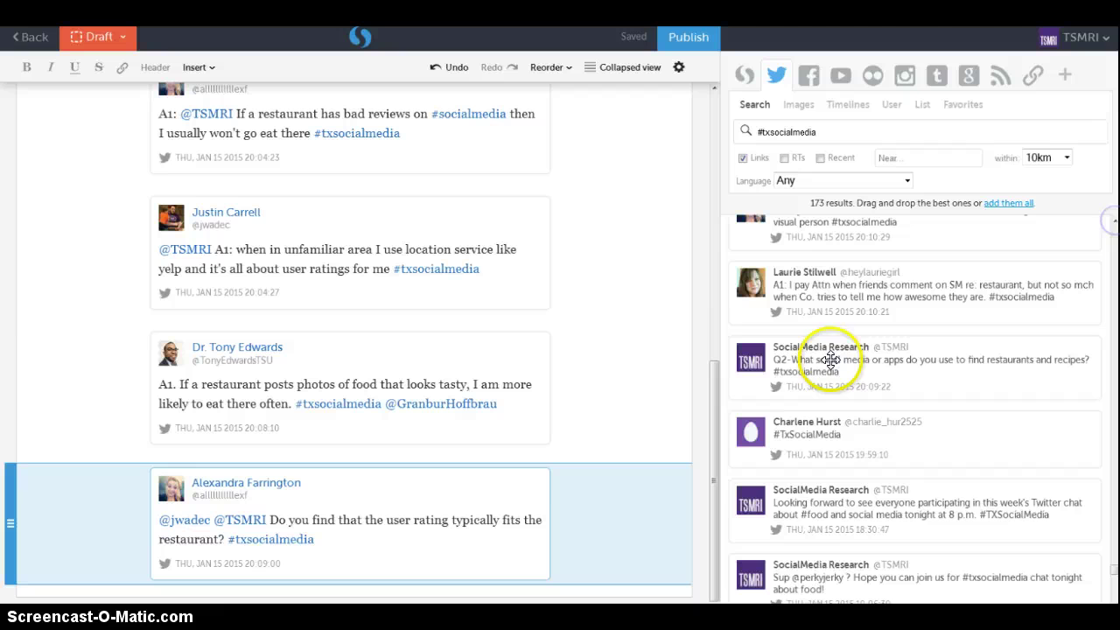
pyautogui.moveTo(751, 360); pyautogui.dragTo(500, 599)
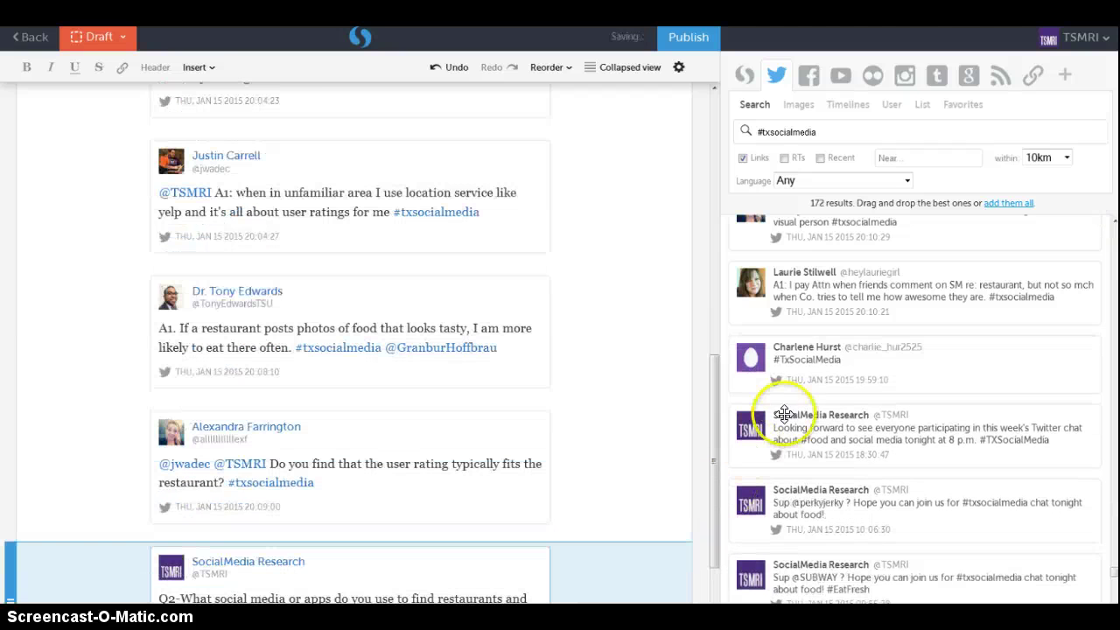
pyautogui.moveTo(852, 299); pyautogui.dragTo(426, 510)
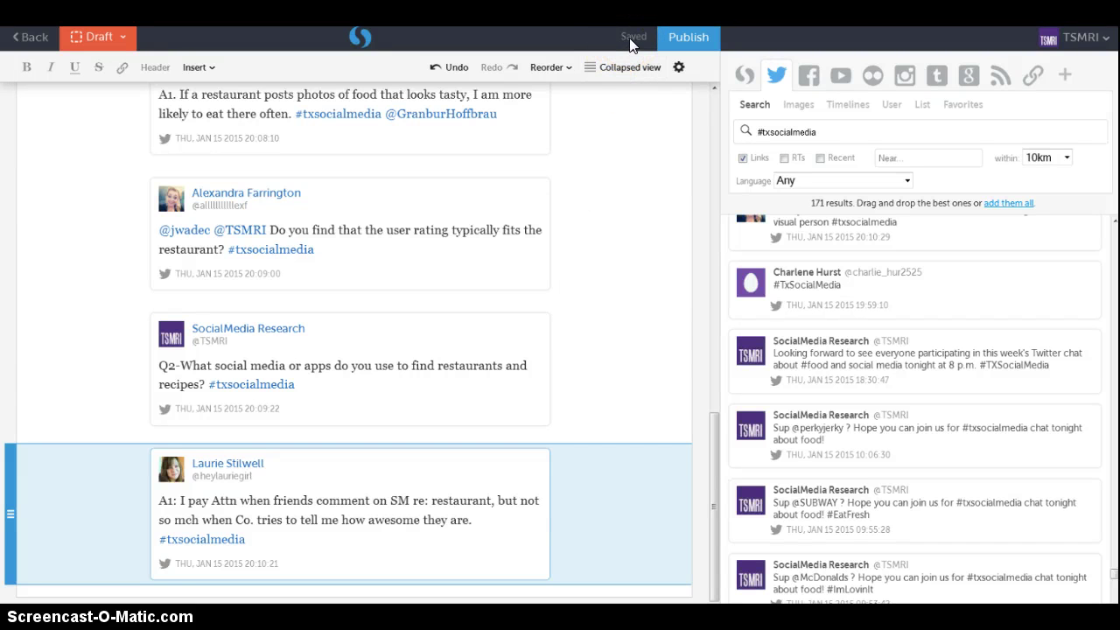
pyautogui.moveTo(836, 226); pyautogui.dragTo(496, 432)
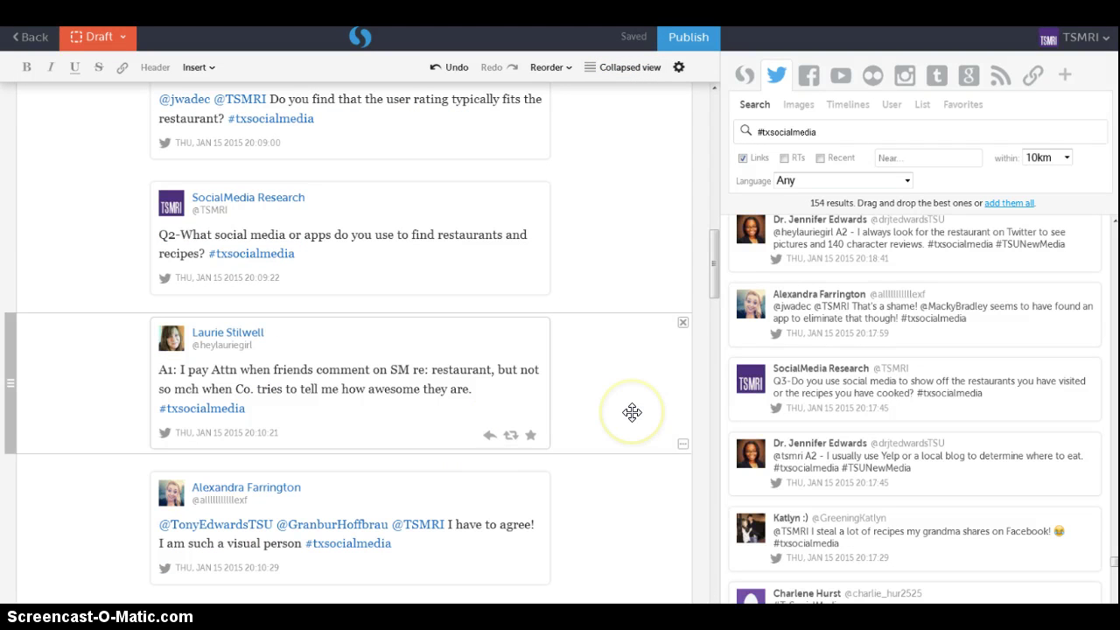
pyautogui.moveTo(552, 411); pyautogui.dragTo(370, 146)
pyautogui.click(275, 295)
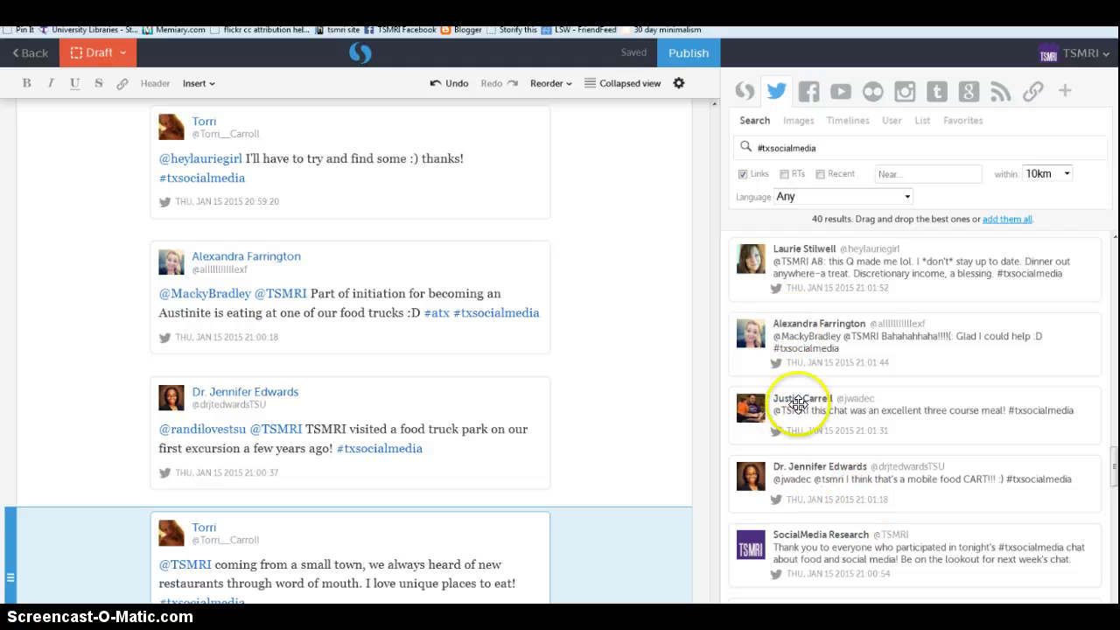
# - Append the mobile food CART reply, the three-course-meal tweet and the 'Glad I could help' reply
pyautogui.moveTo(791, 477); pyautogui.dragTo(525, 595)
pyautogui.moveTo(815, 412); pyautogui.dragTo(560, 601)
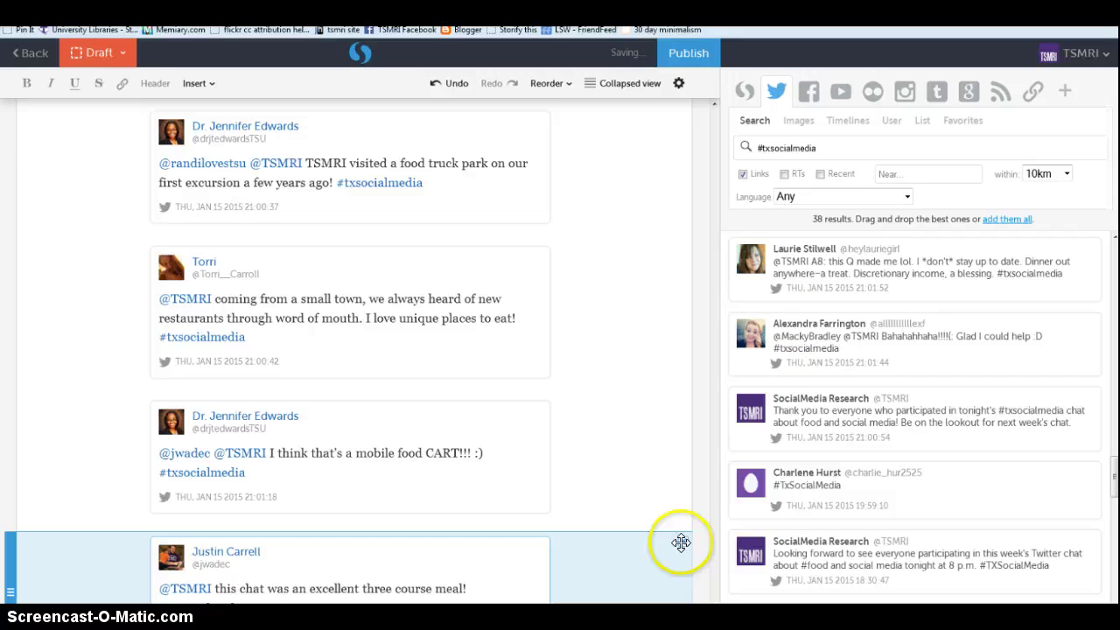
pyautogui.moveTo(754, 366); pyautogui.dragTo(394, 599)
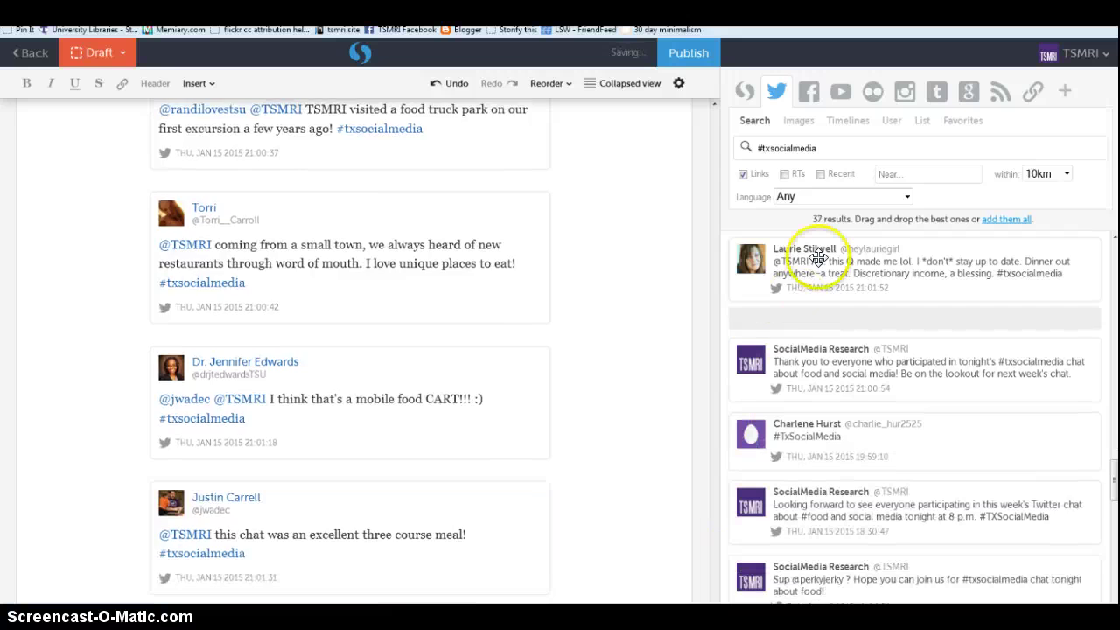
pyautogui.moveTo(817, 251); pyautogui.dragTo(645, 572)
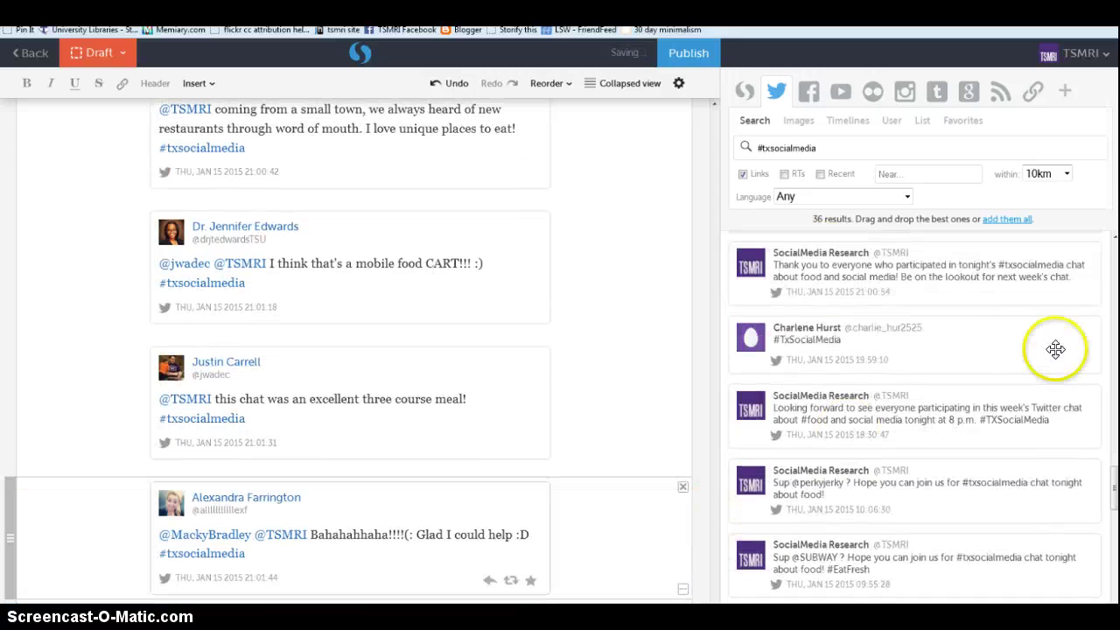
# - Add the A8 word-of-mouth answer and 'truly enjoyable' tweet, ending with the closing thank-you tweet
pyautogui.scroll(5, 980, 355)
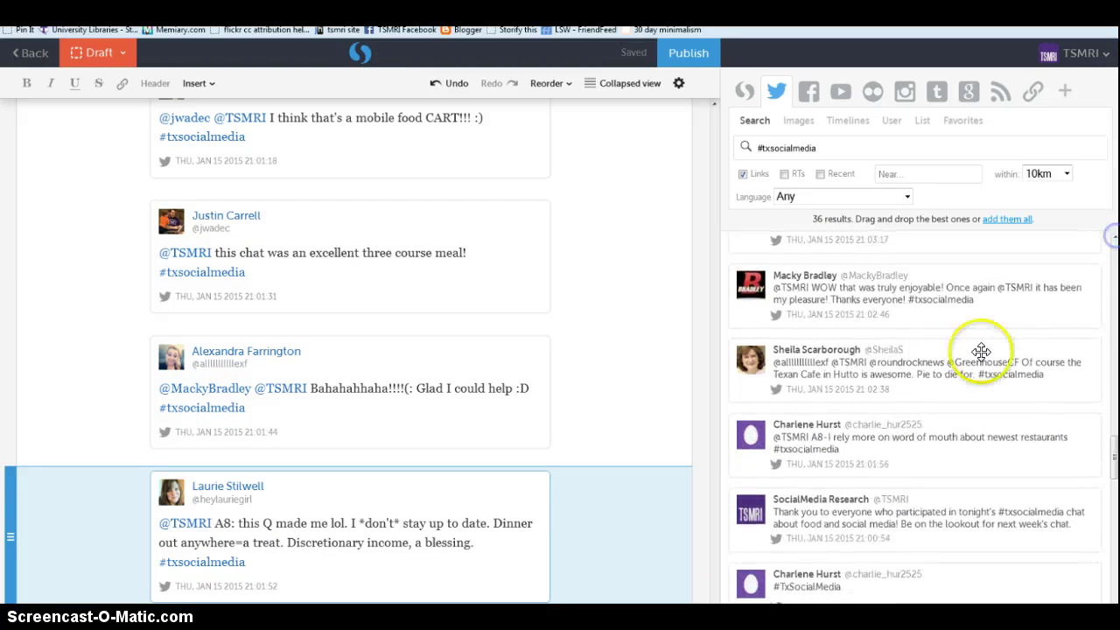
pyautogui.moveTo(830, 449); pyautogui.dragTo(500, 585)
pyautogui.moveTo(850, 370); pyautogui.dragTo(306, 588)
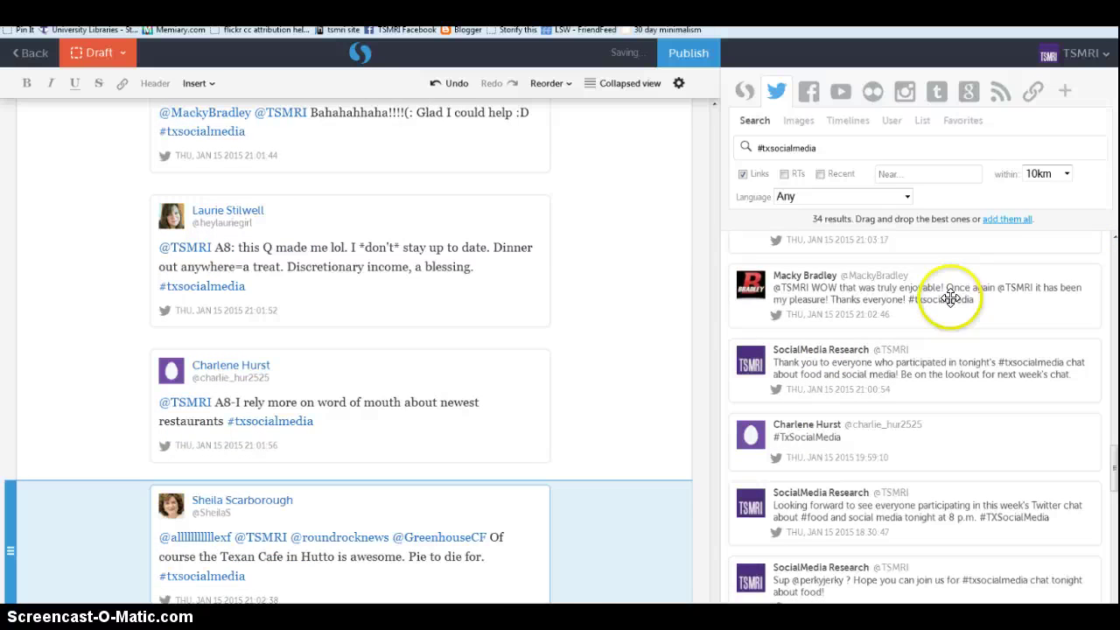
pyautogui.moveTo(951, 299); pyautogui.dragTo(612, 587)
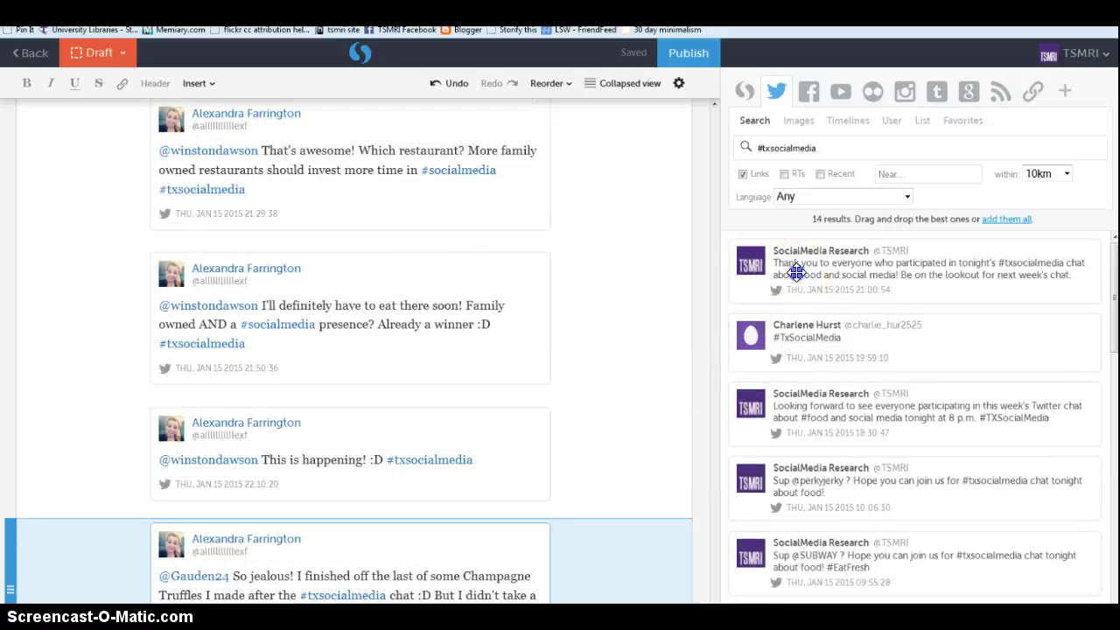
pyautogui.moveTo(641, 585); pyautogui.dragTo(170, 586)
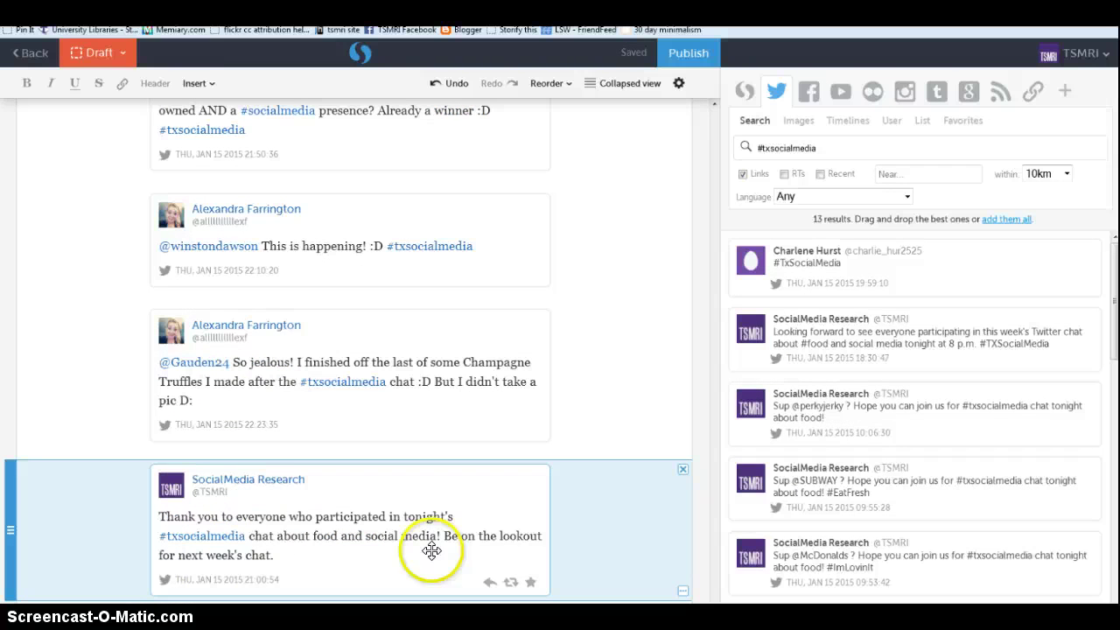
pyautogui.moveTo(715, 603); pyautogui.dragTo(714, 118)
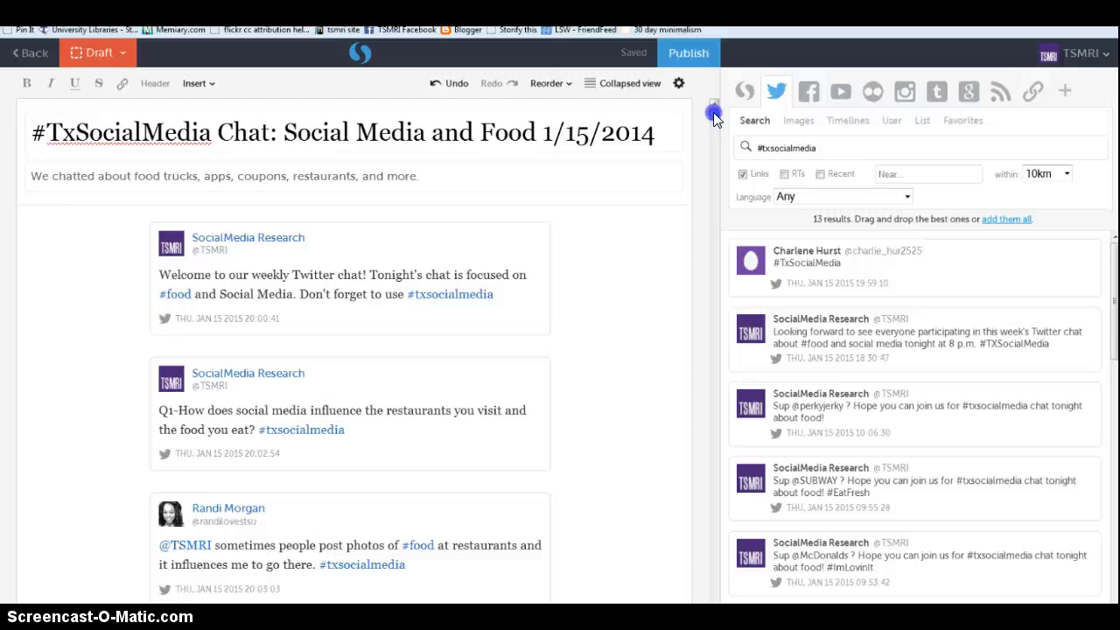
pyautogui.moveTo(713, 112)
pyautogui.mouseDown()
pyautogui.moveTo(701, 210)
pyautogui.moveTo(709, 273)
pyautogui.moveTo(696, 103)
pyautogui.mouseUp()
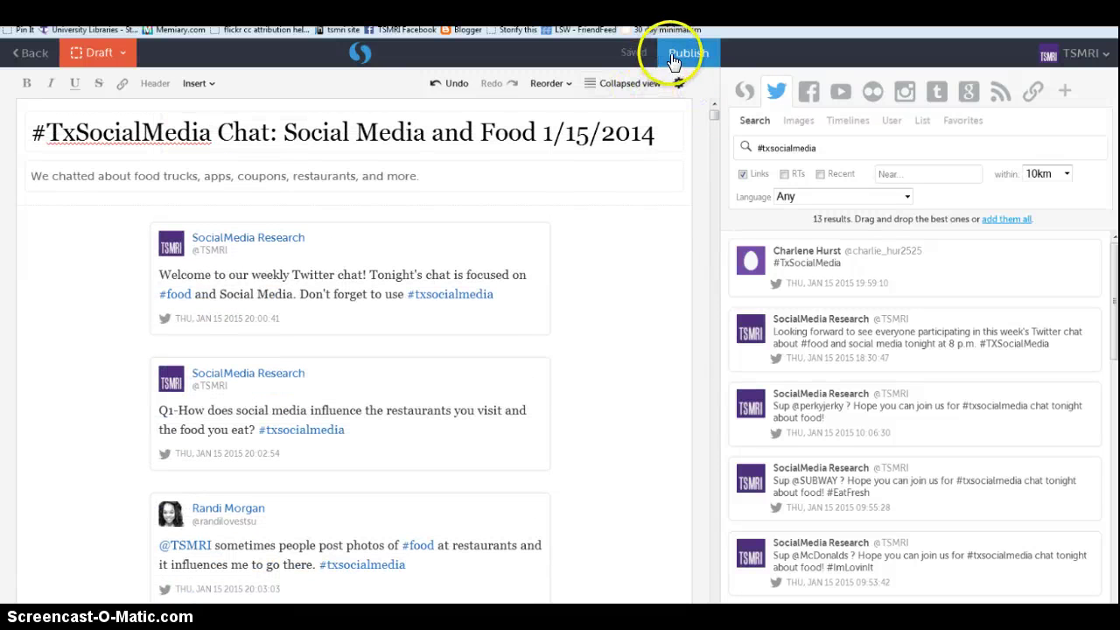
# - Republish the story with the latest edits, bringing up the Notify on Twitter prompt
pyautogui.click(684, 58)
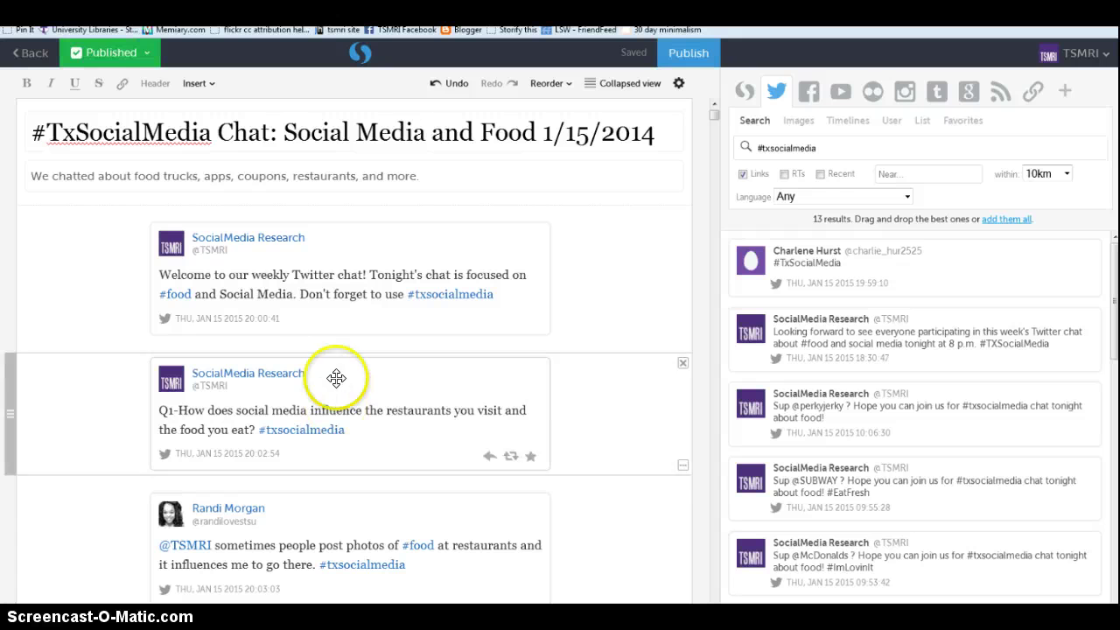
pyautogui.click(146, 55)
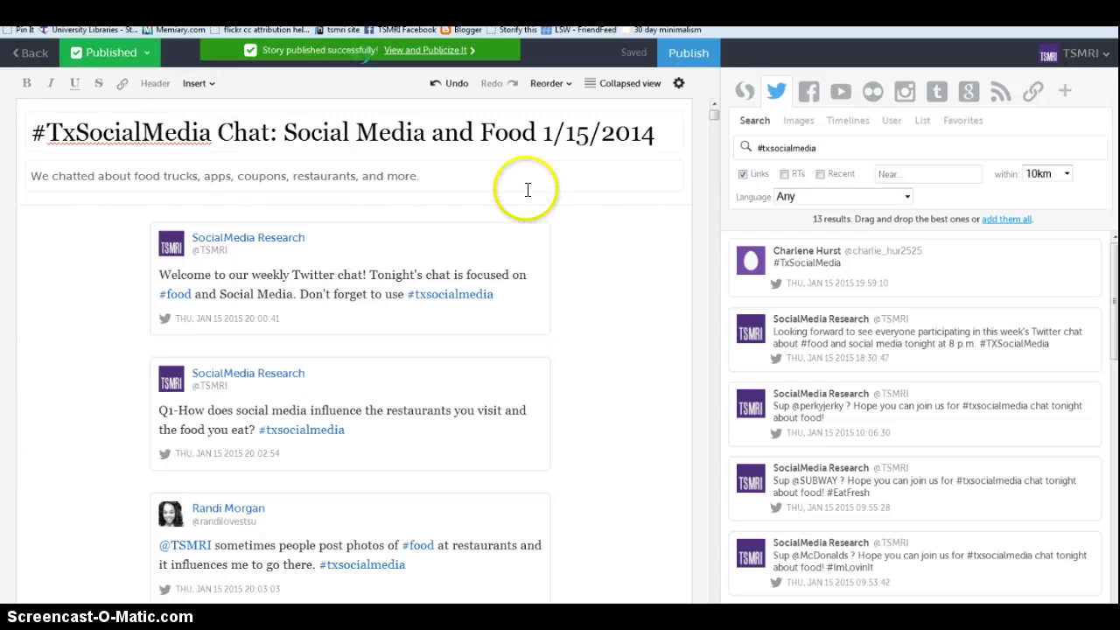
pyautogui.click(419, 54)
pyautogui.click(674, 53)
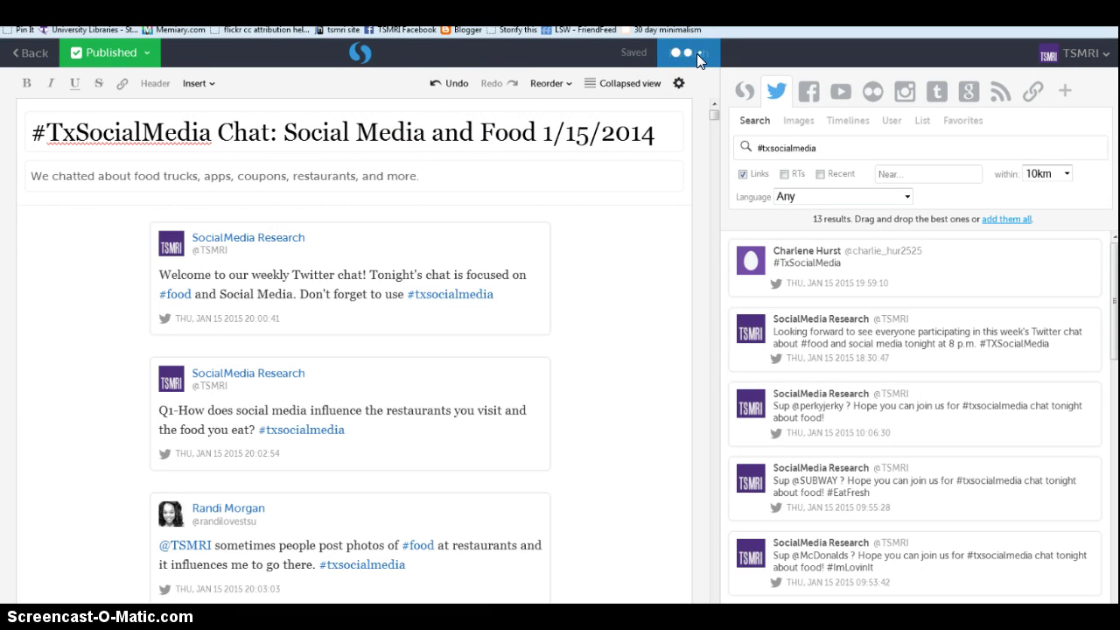
pyautogui.click(638, 51)
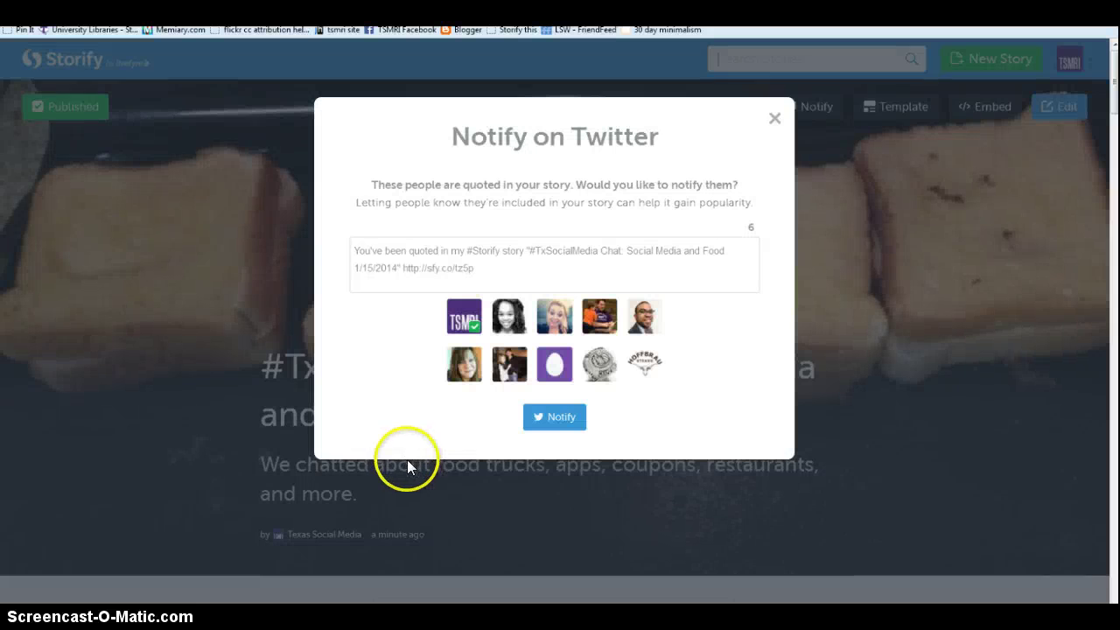
# - Tick all five quoted participants in the top row, keeping own account included
pyautogui.scroll(-10, 537, 457)
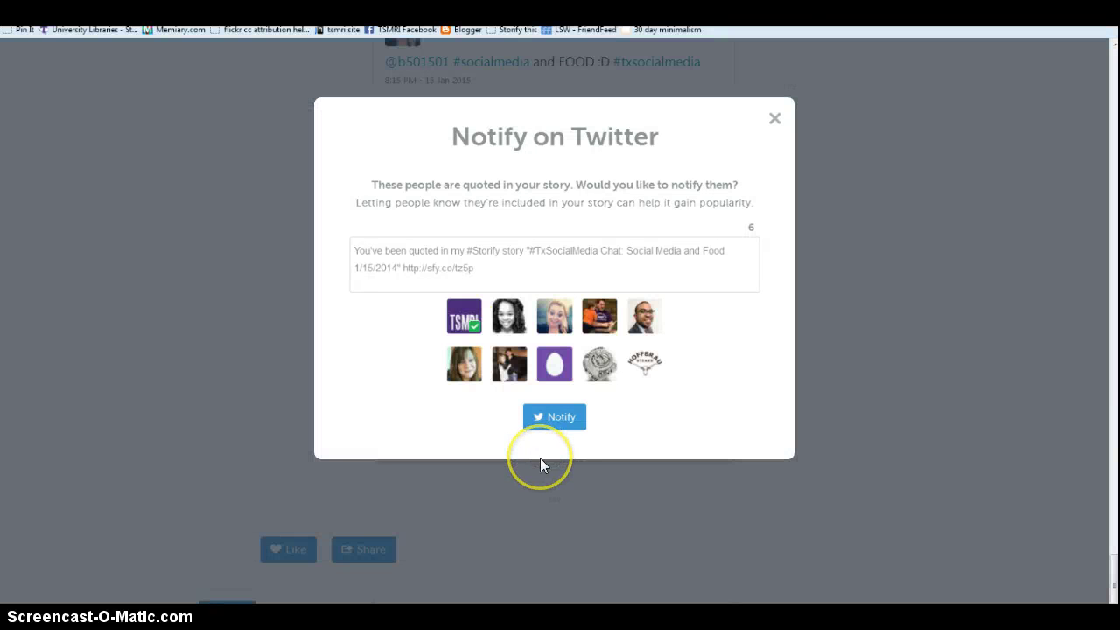
pyautogui.scroll(-3, 540, 457)
pyautogui.click(464, 320)
pyautogui.click(473, 322)
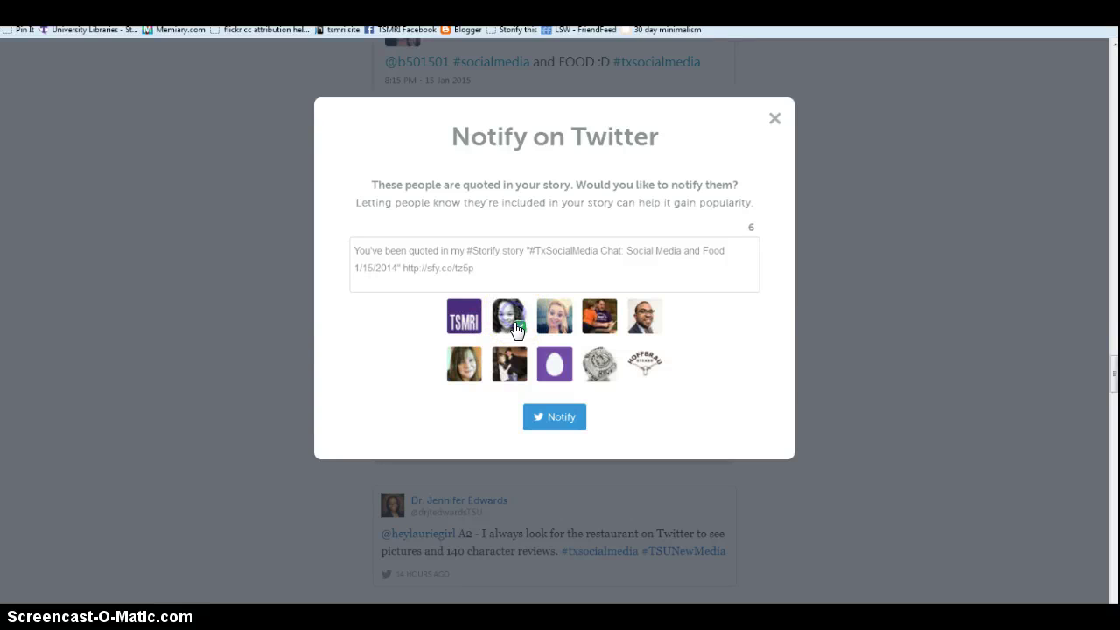
pyautogui.click(558, 326)
pyautogui.scroll(-3, 565, 342)
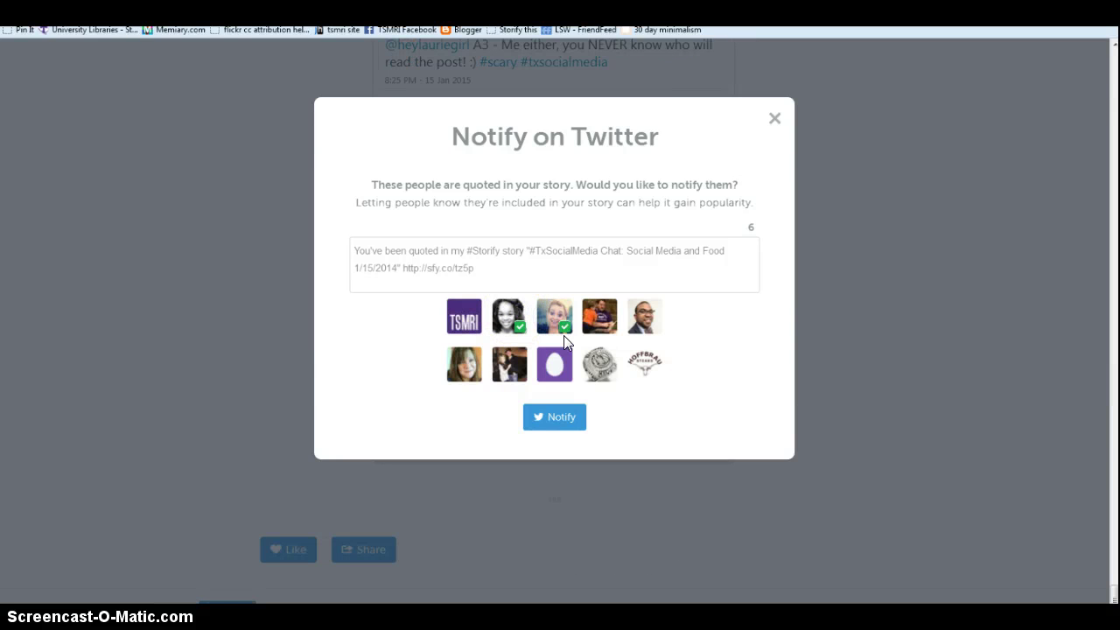
pyautogui.click(606, 322)
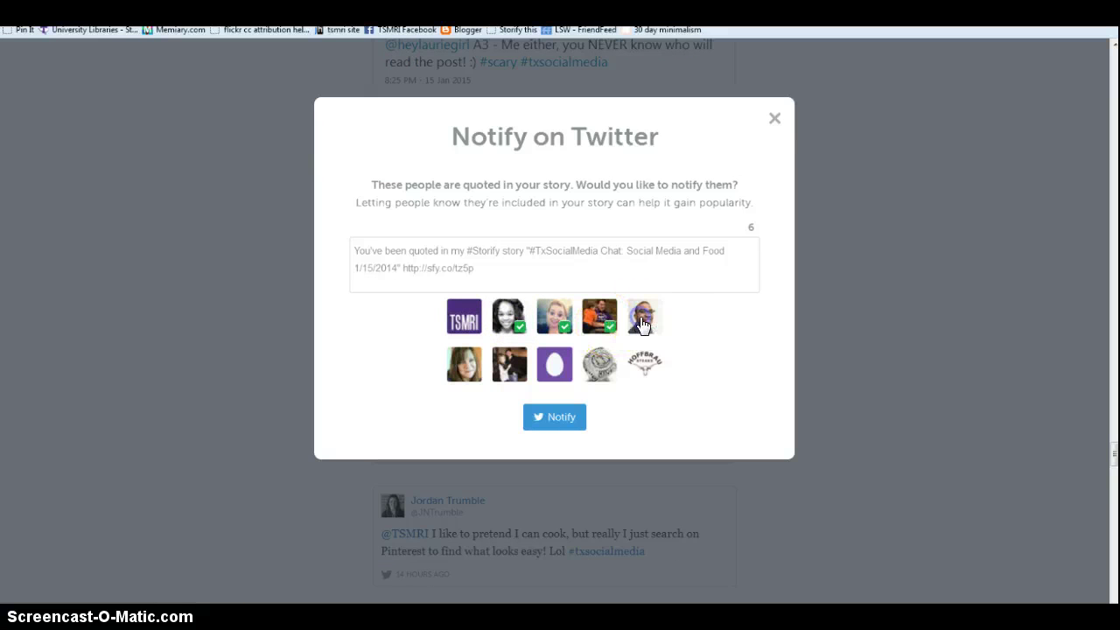
pyautogui.click(643, 324)
# - Tick the five participants in the second row and send the notification to all ten
pyautogui.click(473, 367)
pyautogui.click(529, 373)
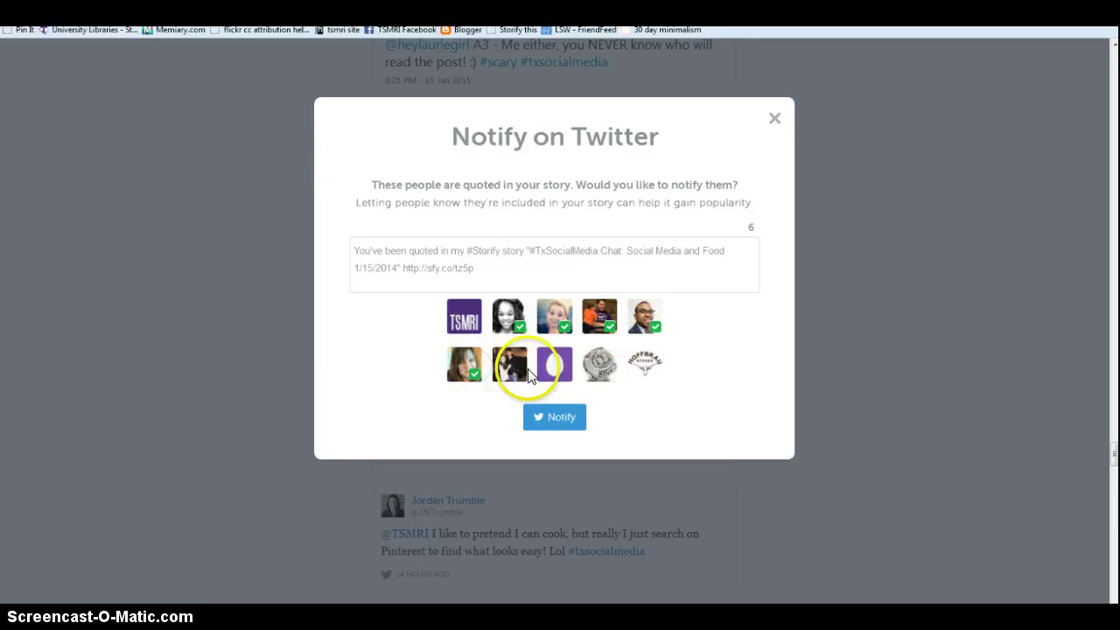
pyautogui.click(554, 368)
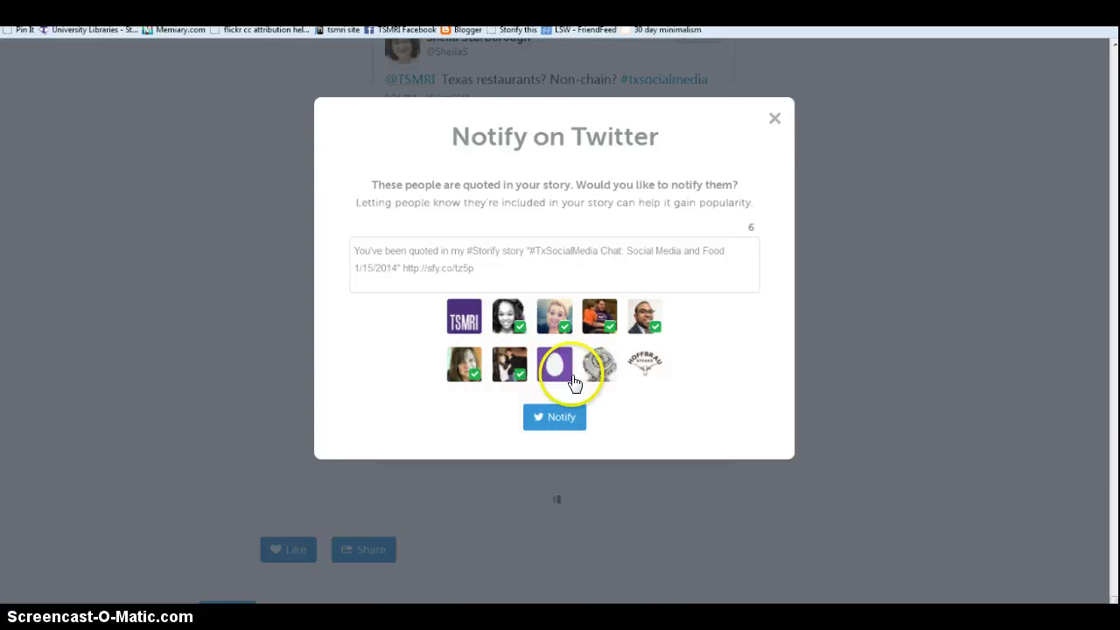
pyautogui.click(600, 366)
pyautogui.click(636, 376)
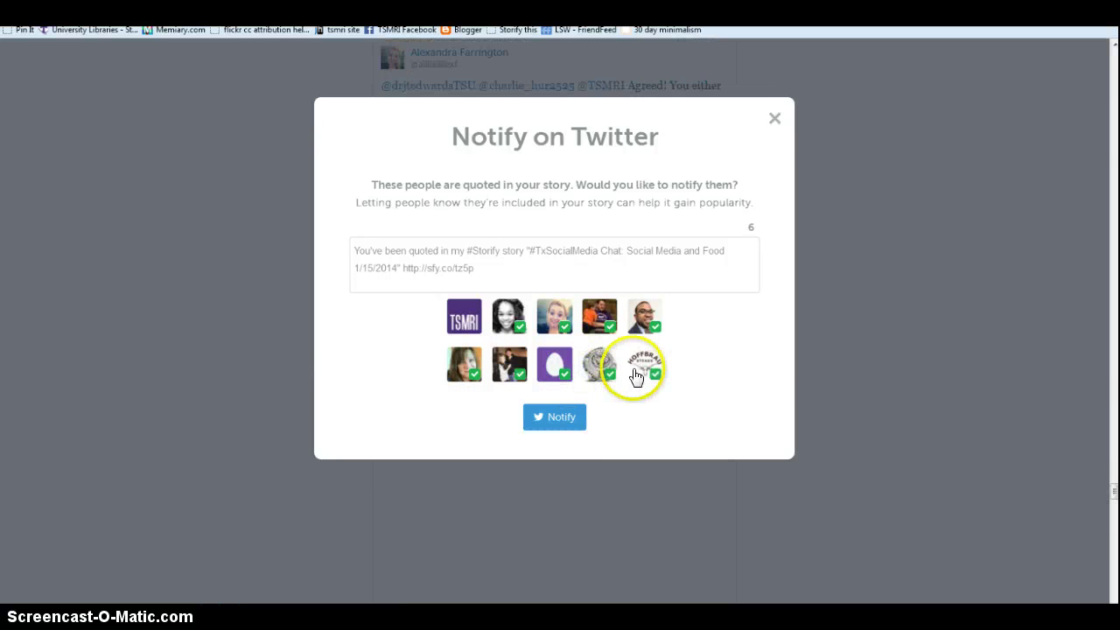
pyautogui.click(585, 423)
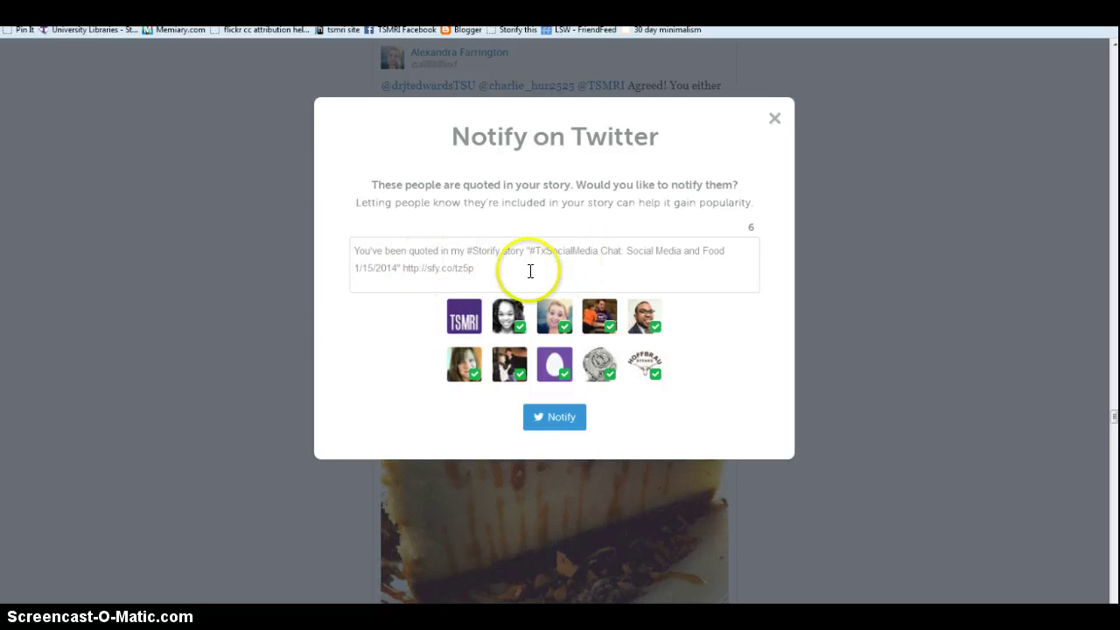
pyautogui.click(546, 415)
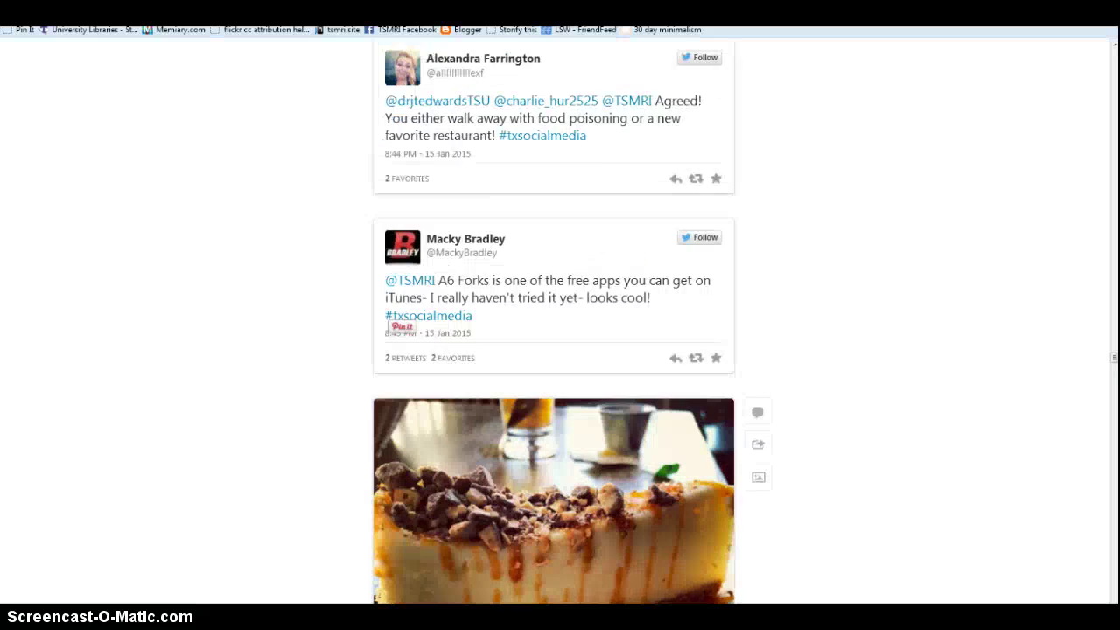
# - In the next batch, tick own account, the second participant and the second-row participants including Google
pyautogui.scroll(-5, 555, 315)
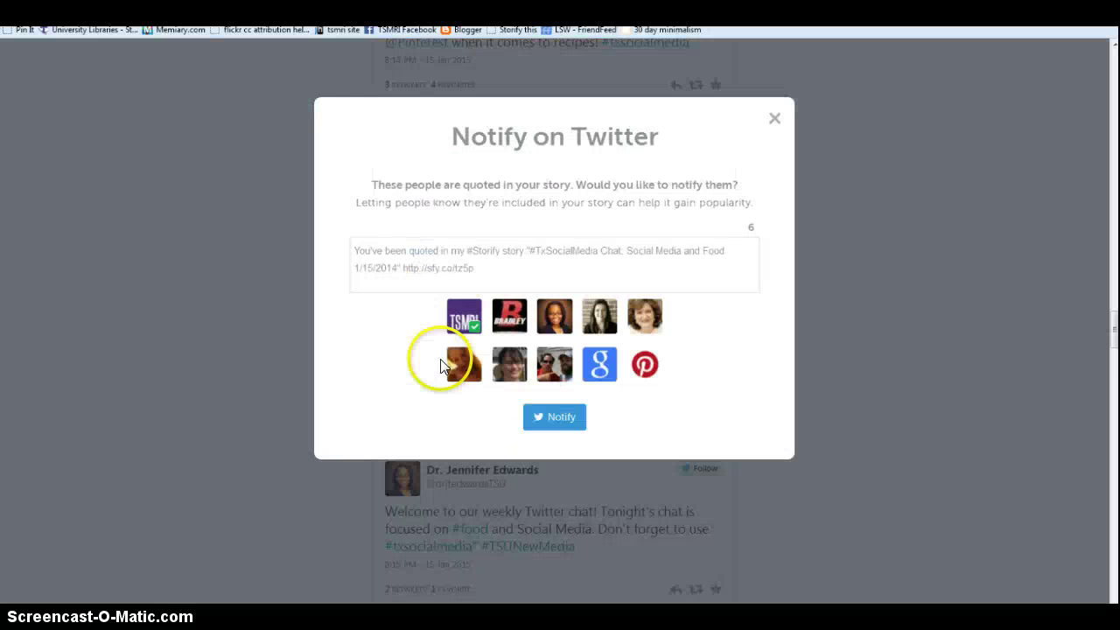
pyautogui.click(466, 317)
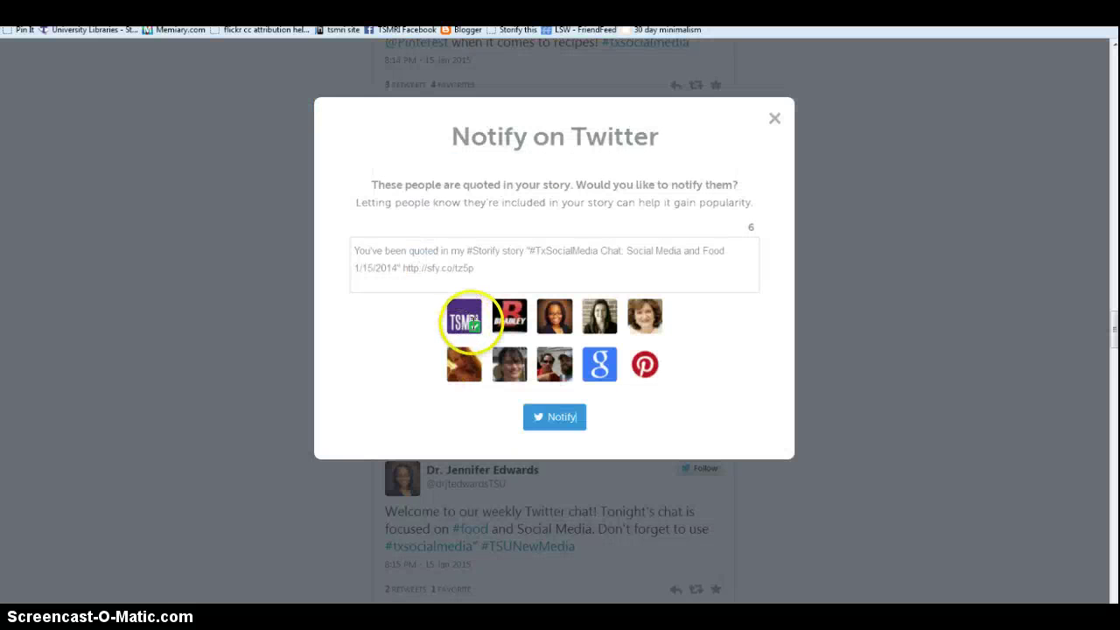
pyautogui.scroll(-5, 477, 323)
pyautogui.click(507, 322)
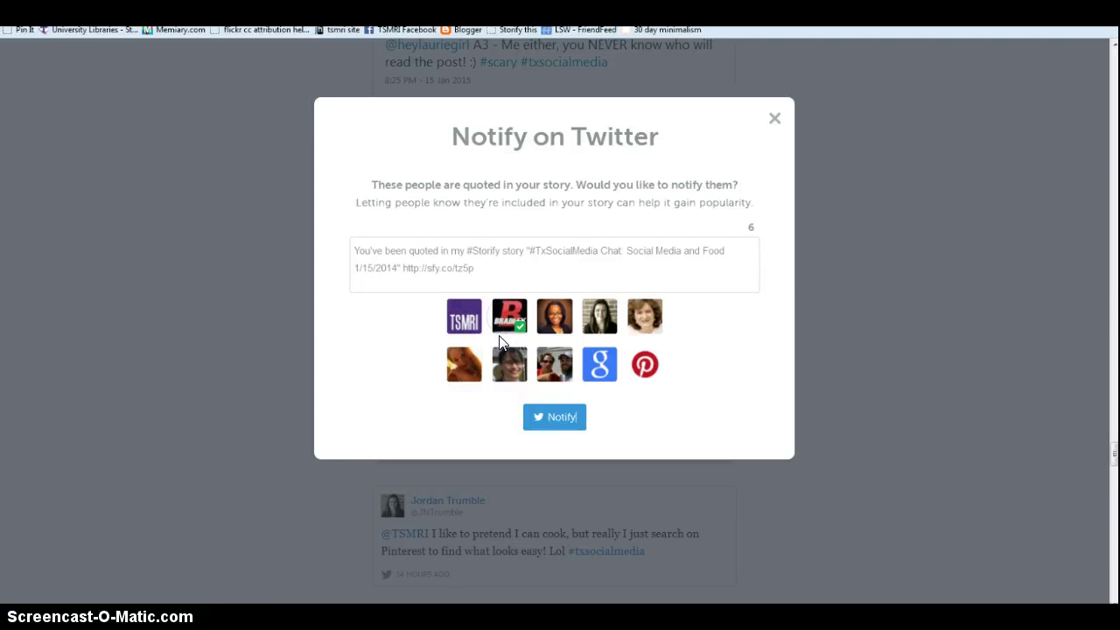
pyautogui.click(473, 368)
pyautogui.click(505, 373)
pyautogui.click(559, 374)
pyautogui.click(598, 368)
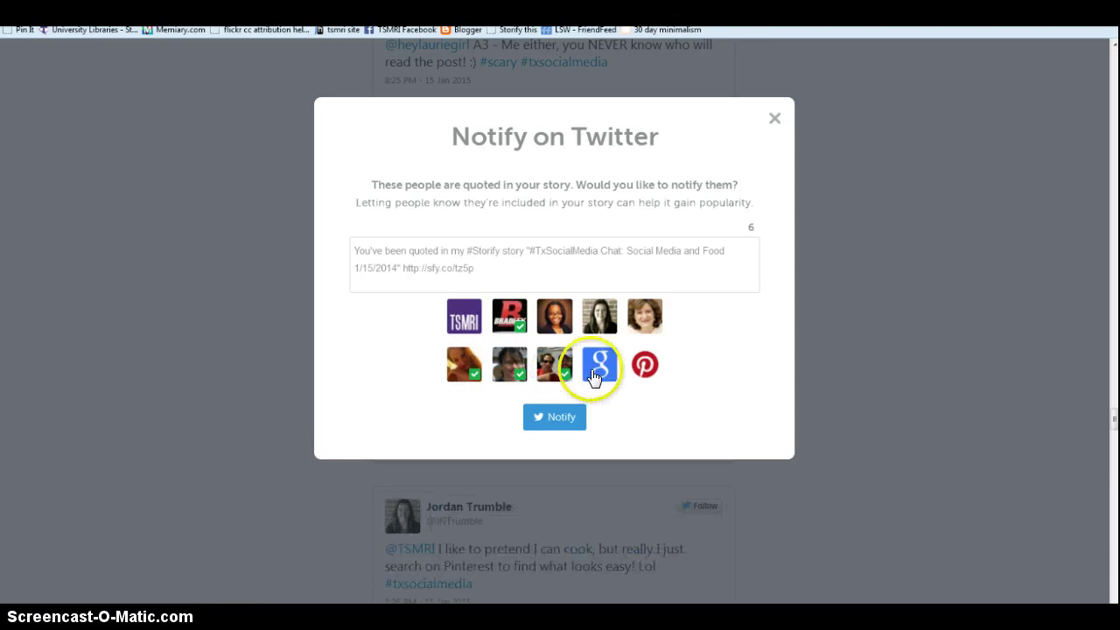
# - Tick the remaining top-row participants, Google and Pinterest, then send the second batch's notification
pyautogui.click(555, 317)
pyautogui.click(606, 326)
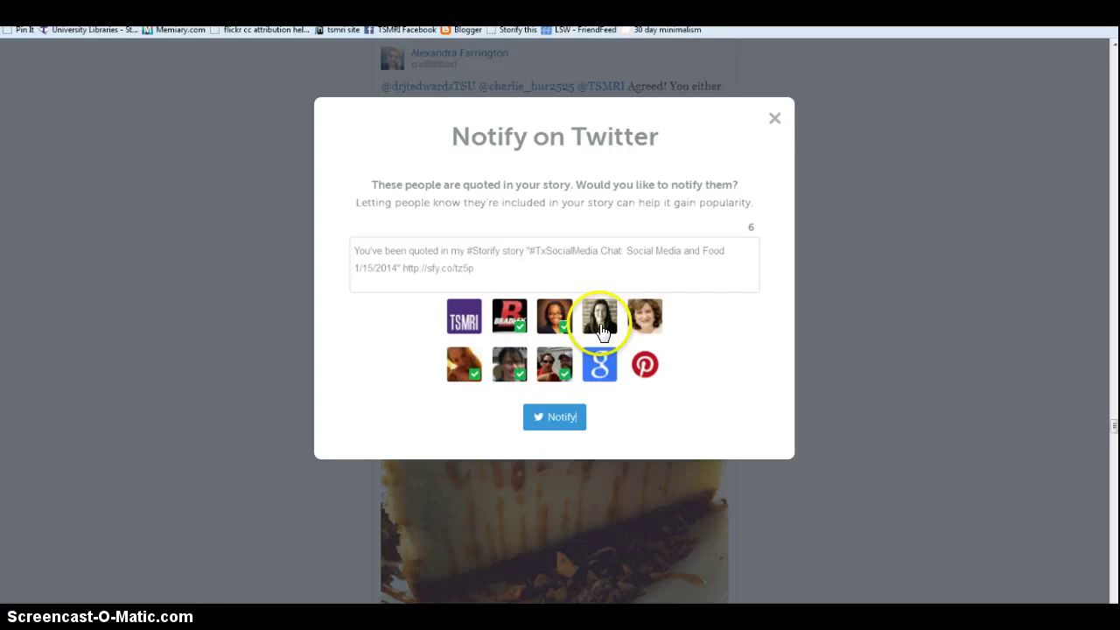
pyautogui.click(648, 320)
pyautogui.click(604, 367)
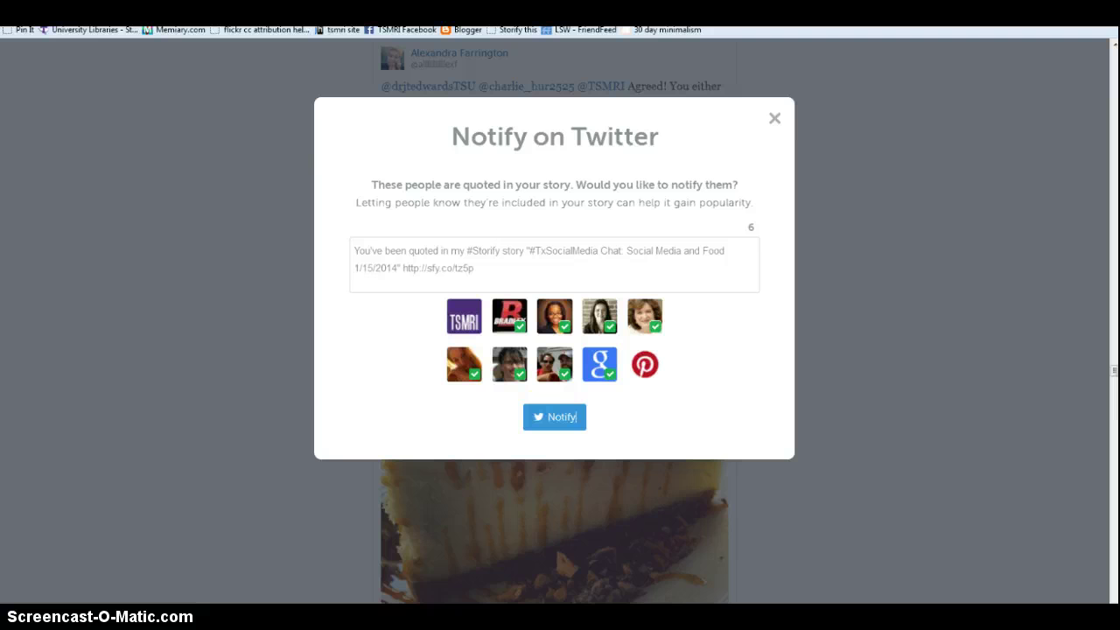
pyautogui.click(545, 419)
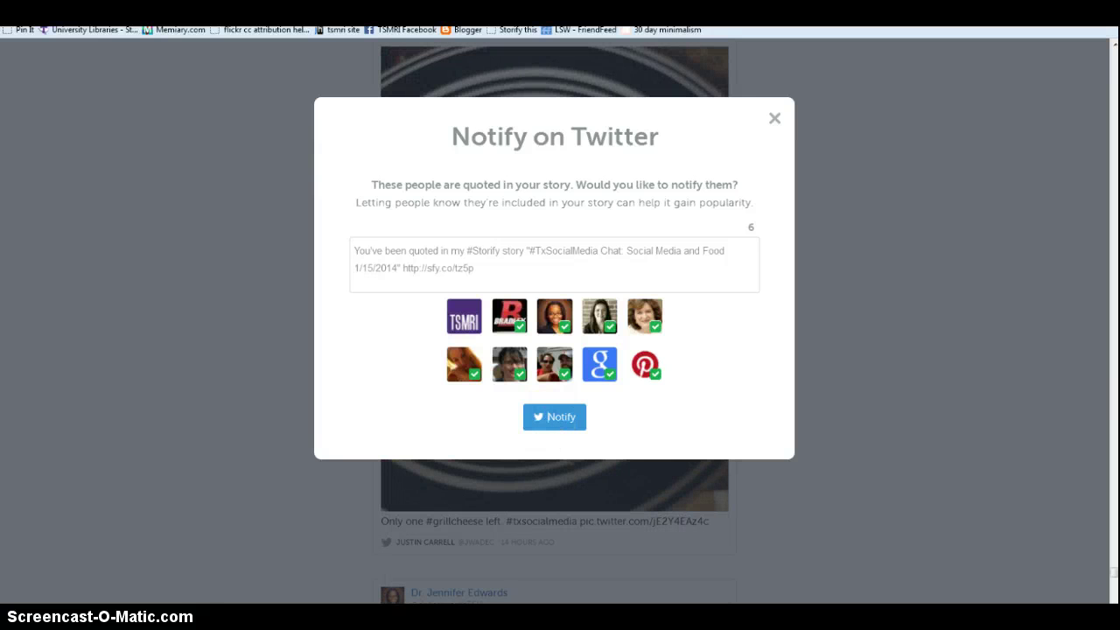
pyautogui.click(550, 419)
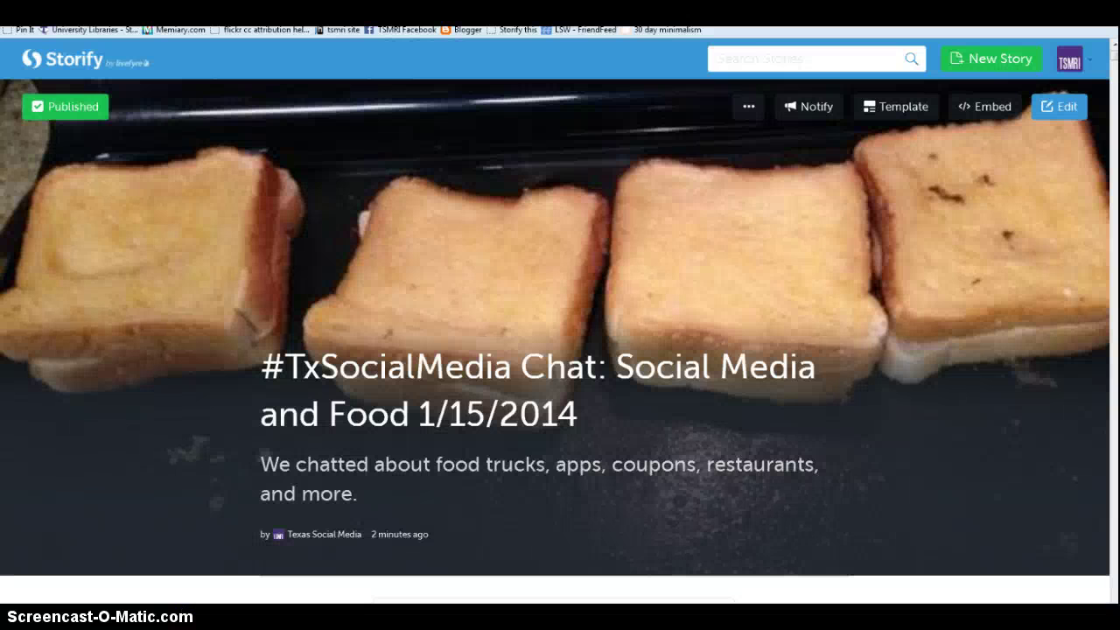
pyautogui.click(18, 625)
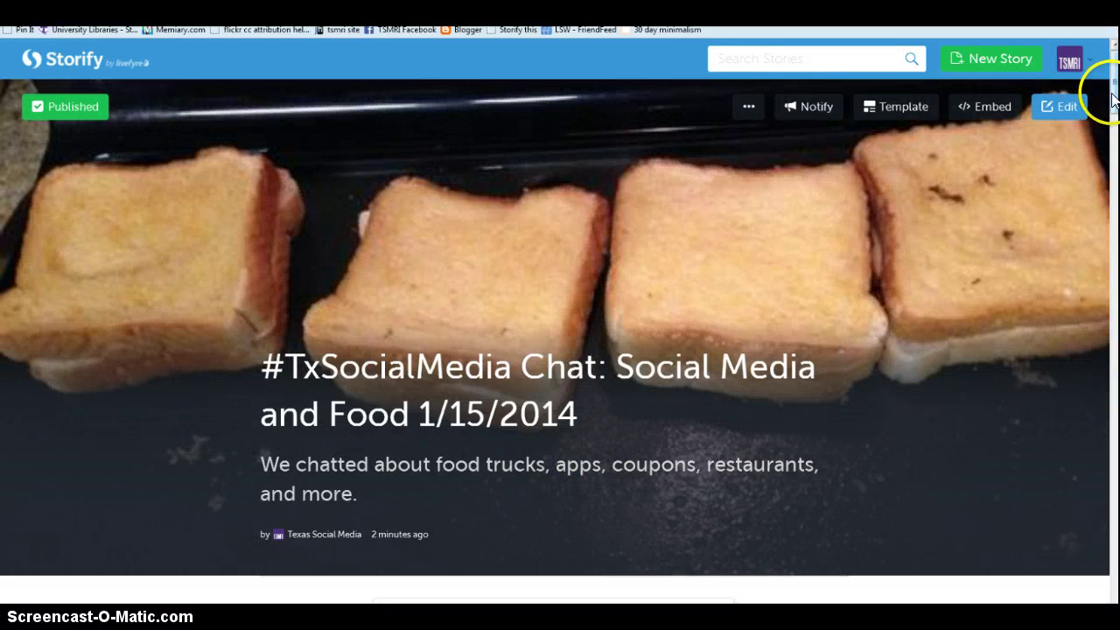
pyautogui.moveTo(1113, 105); pyautogui.dragTo(1059, 127)
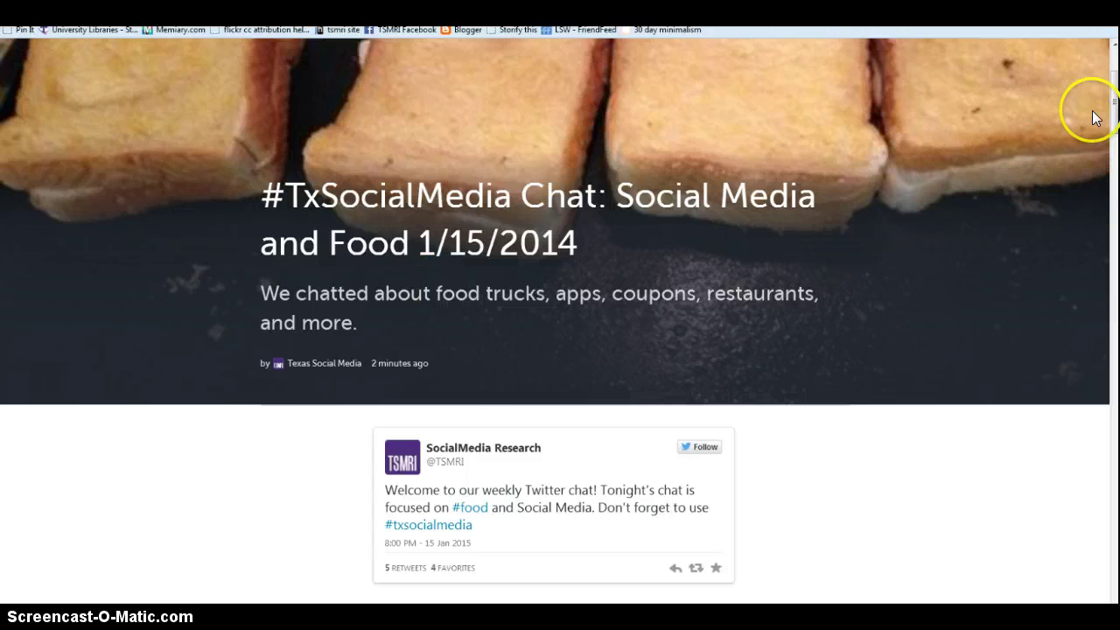
pyautogui.moveTo(1113, 127); pyautogui.dragTo(1115, 58)
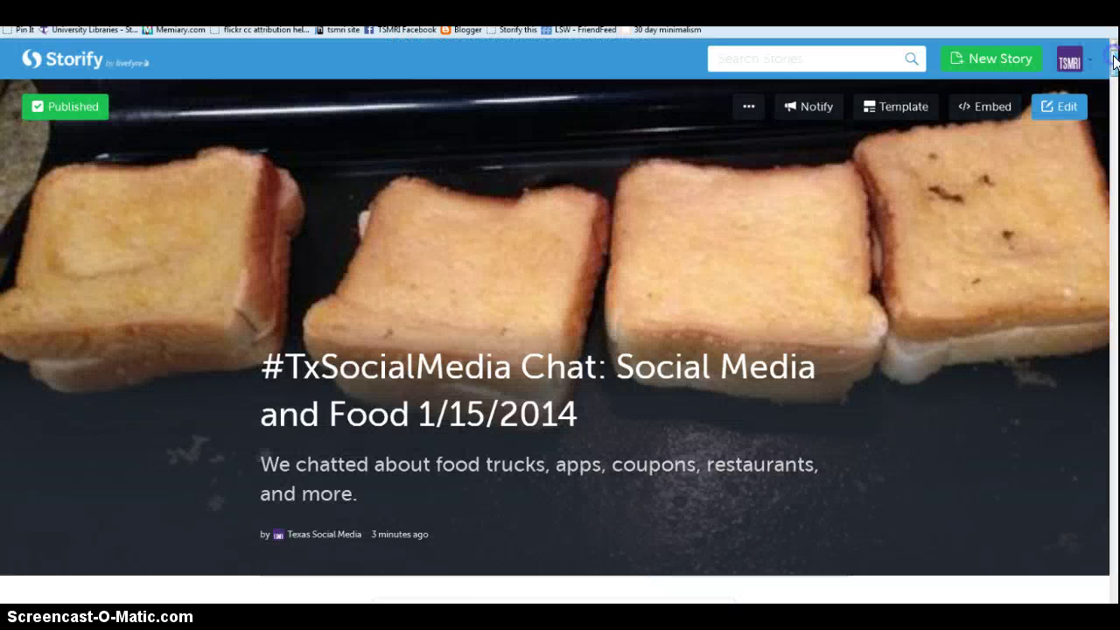